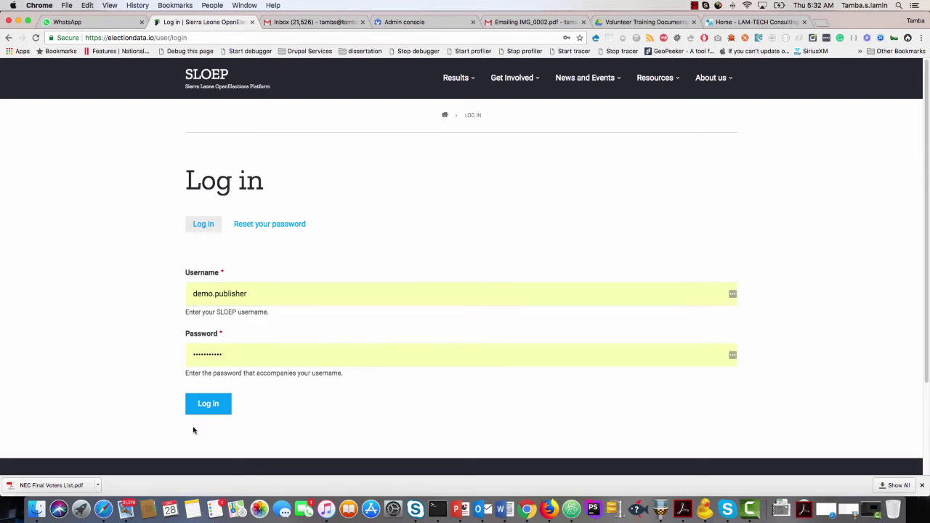
# Log in with the prefilled publisher account and open the site's content administration list
pyautogui.click(208, 405)
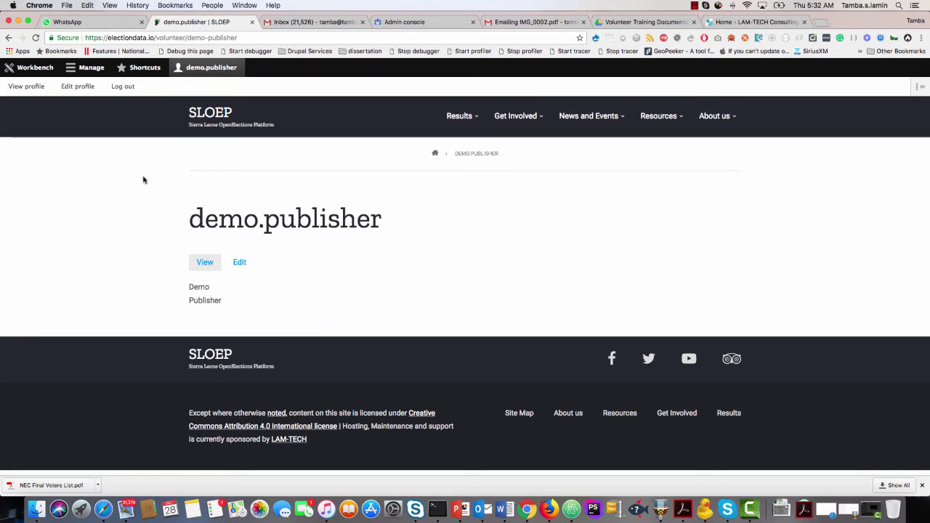
pyautogui.click(95, 71)
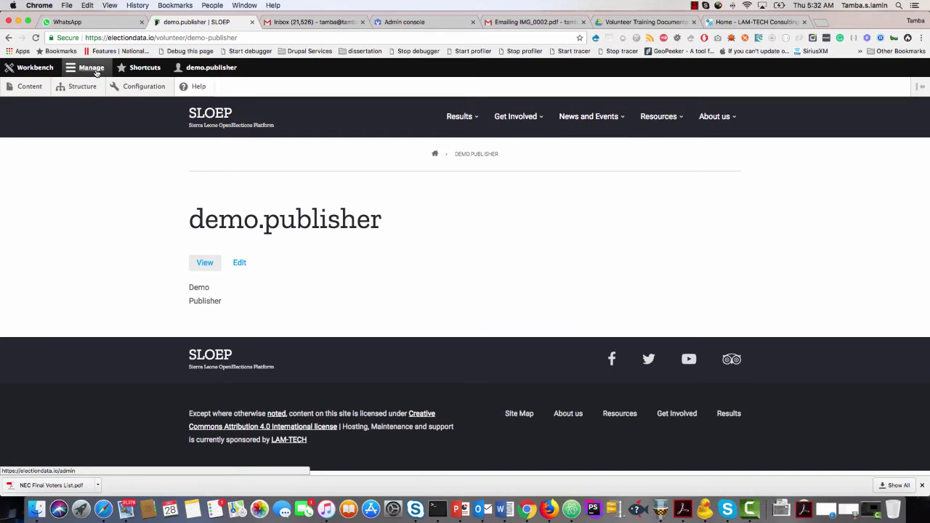
pyautogui.click(29, 88)
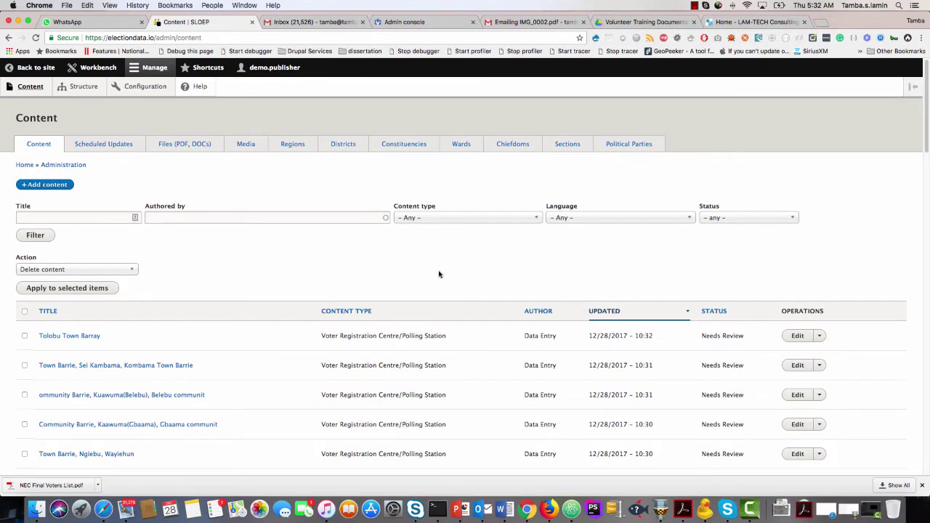
# Filter the content list by the Election Results content type
pyautogui.scroll(-1, 436, 275)
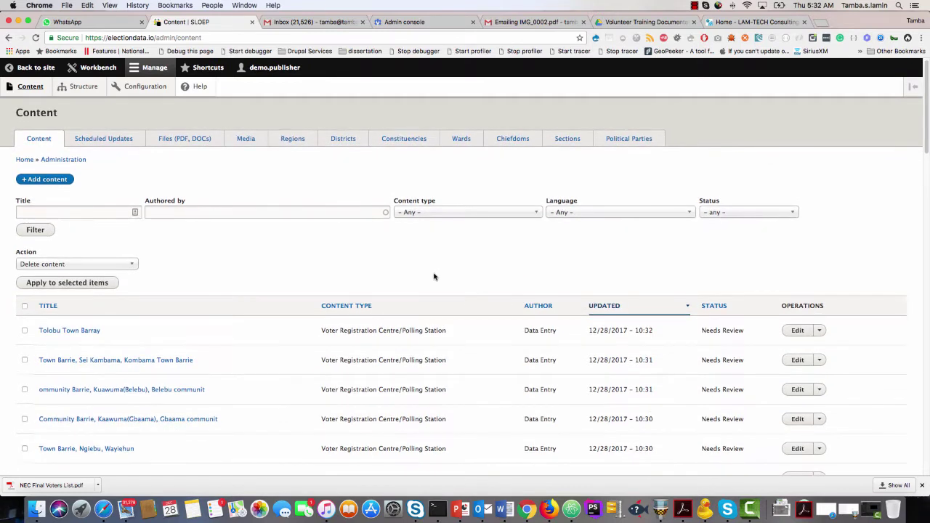
pyautogui.click(420, 214)
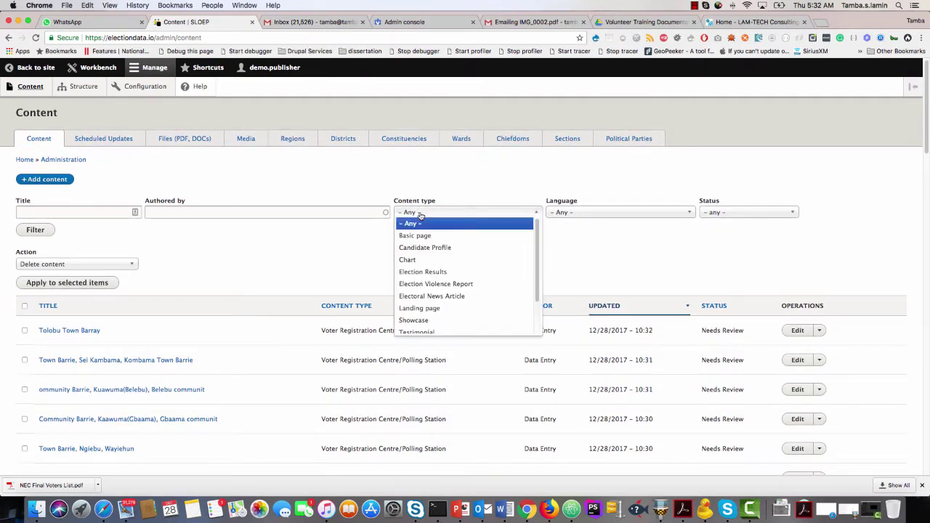
pyautogui.click(429, 273)
pyautogui.click(36, 231)
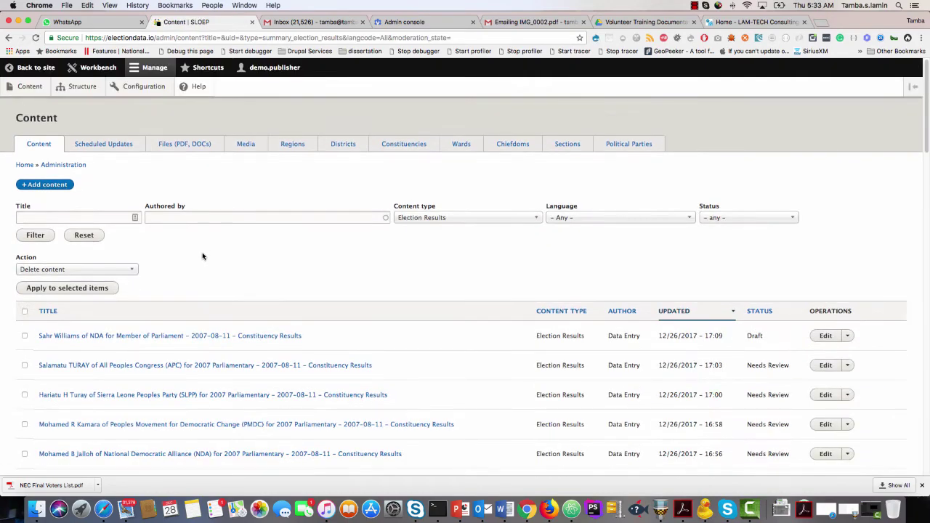
# Examine the filtered election results, checking their titles, authors and review statuses
pyautogui.scroll(-10, 202, 256)
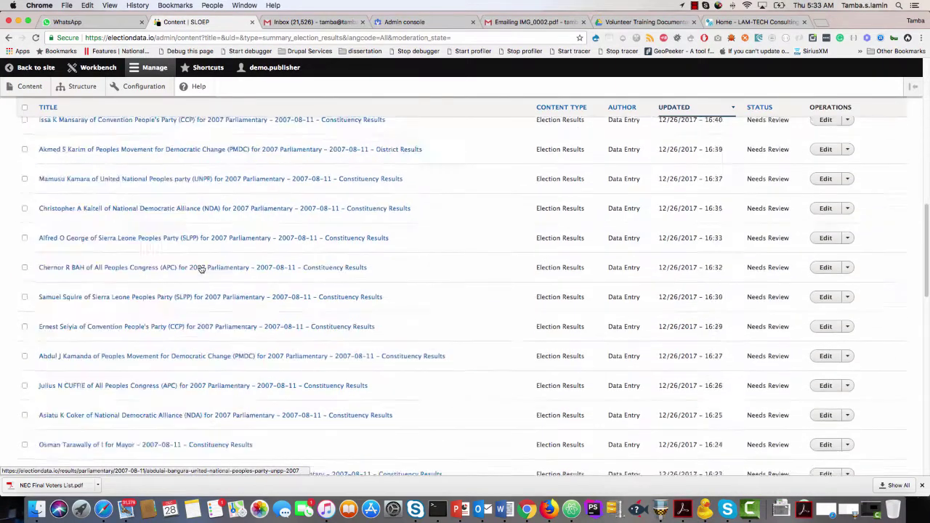
pyautogui.scroll(-10, 202, 269)
pyautogui.scroll(20, 201, 268)
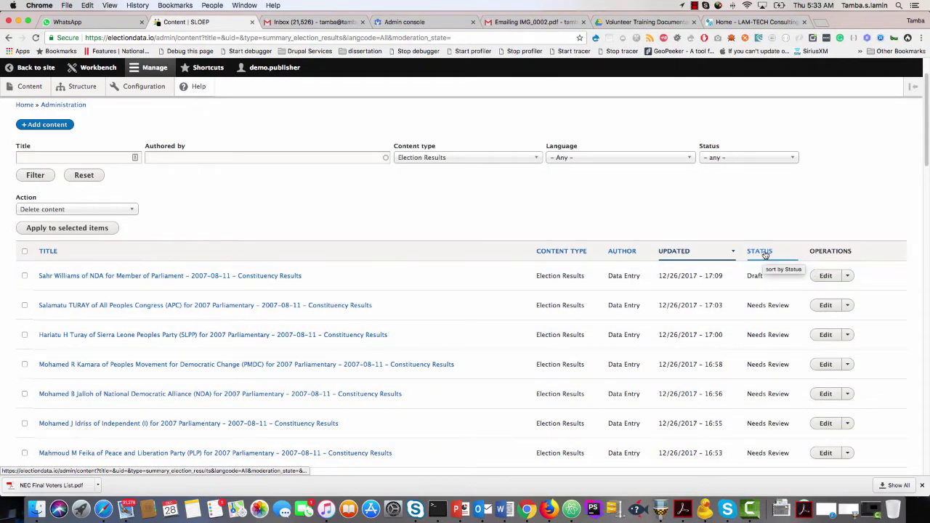
pyautogui.scroll(-2, 759, 218)
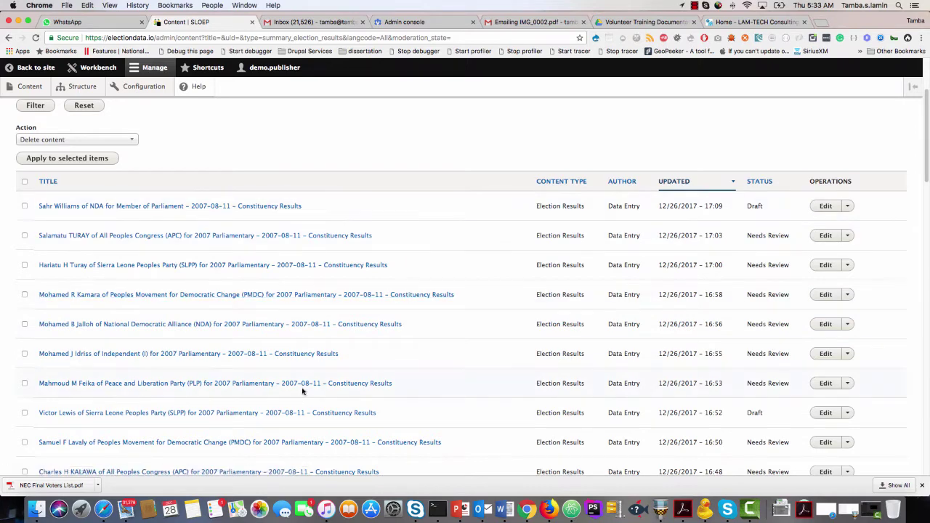
pyautogui.scroll(-3, 303, 389)
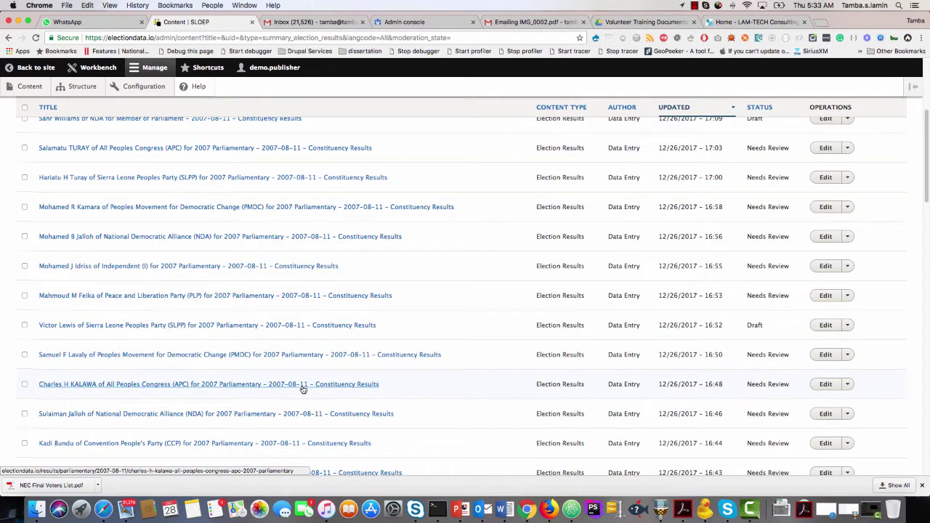
pyautogui.scroll(3, 302, 387)
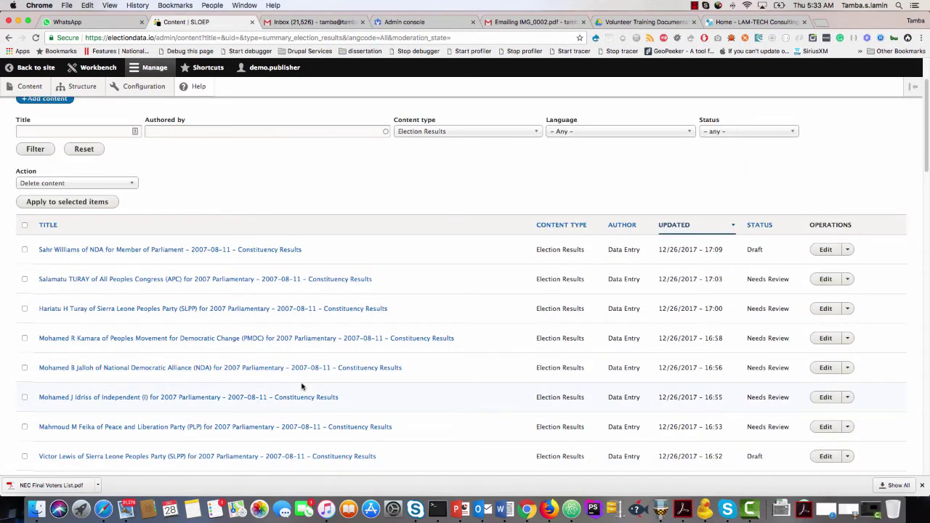
pyautogui.scroll(1, 302, 387)
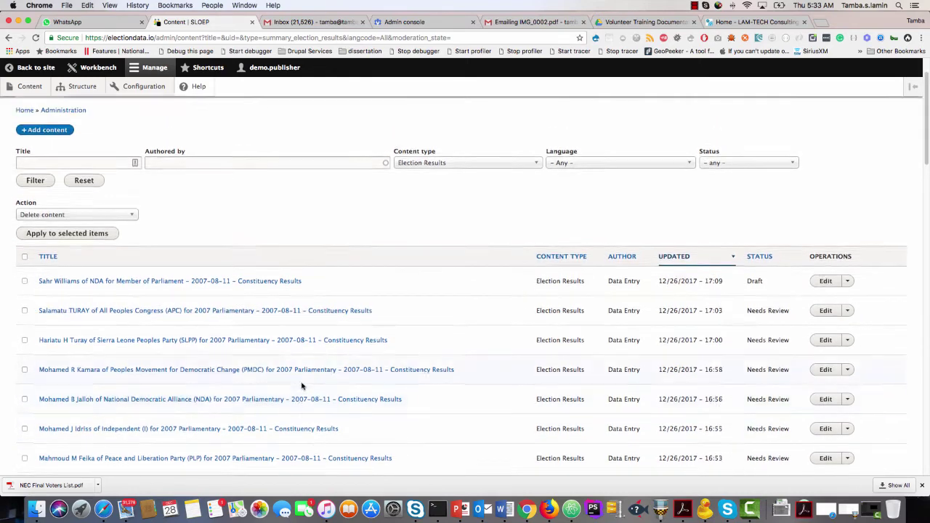
pyautogui.scroll(1, 302, 386)
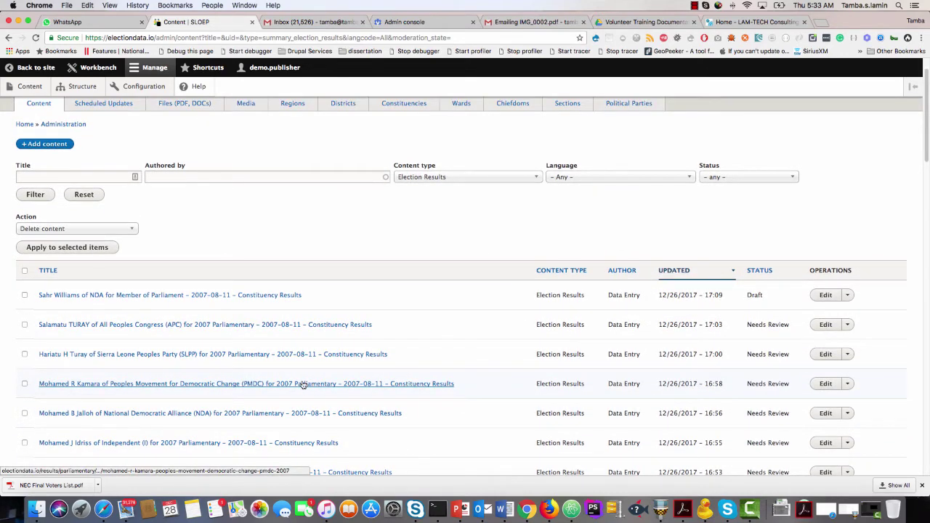
pyautogui.scroll(1, 303, 384)
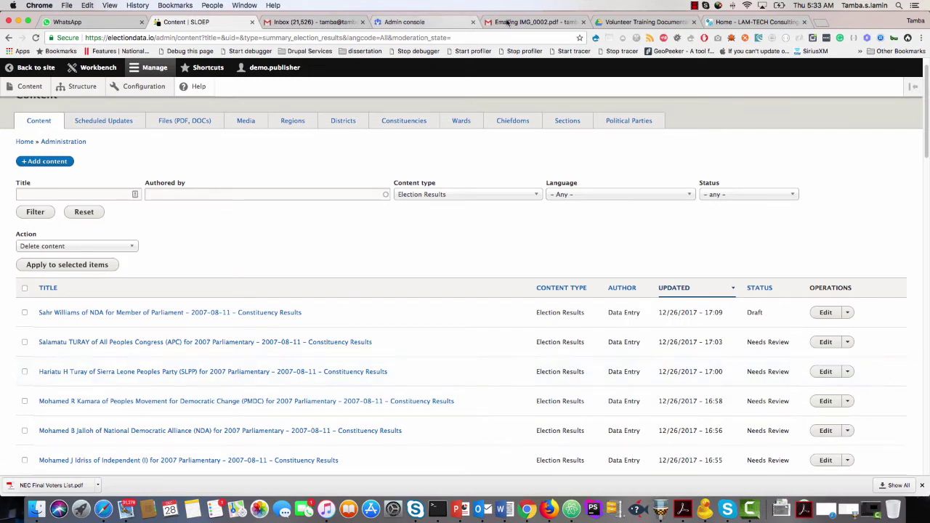
# In Google Drive, open "2007-parliamentary election results.txt" from the election results folder and copy the first candidate's name under Kailahun District, Constituency 1
pyautogui.click(606, 23)
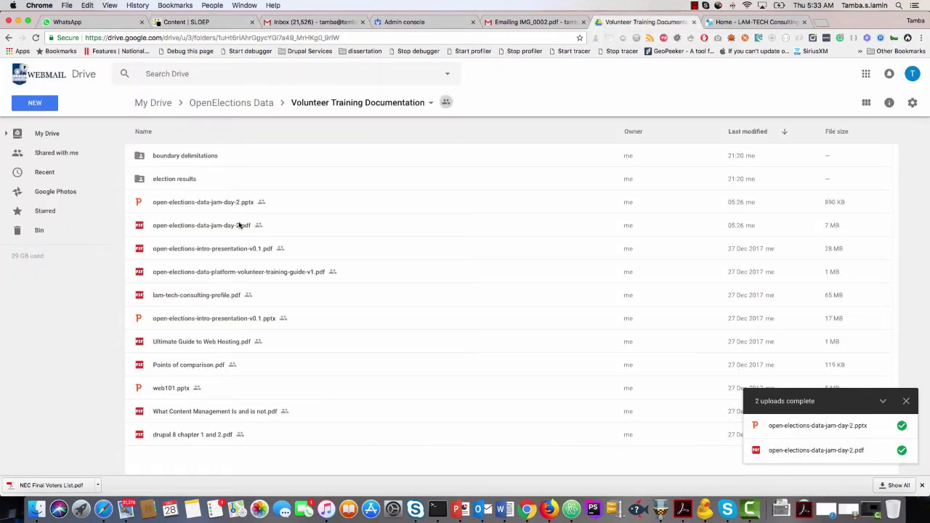
pyautogui.doubleClick(174, 181)
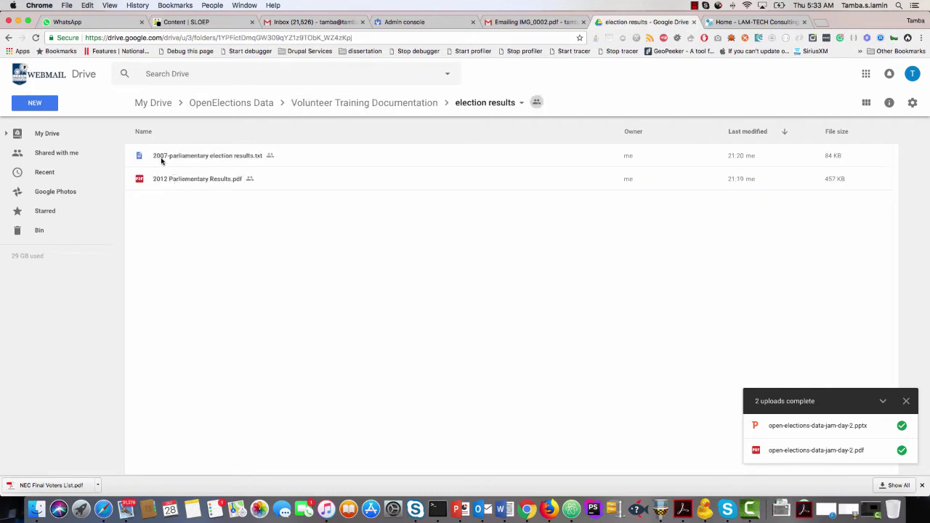
pyautogui.doubleClick(229, 156)
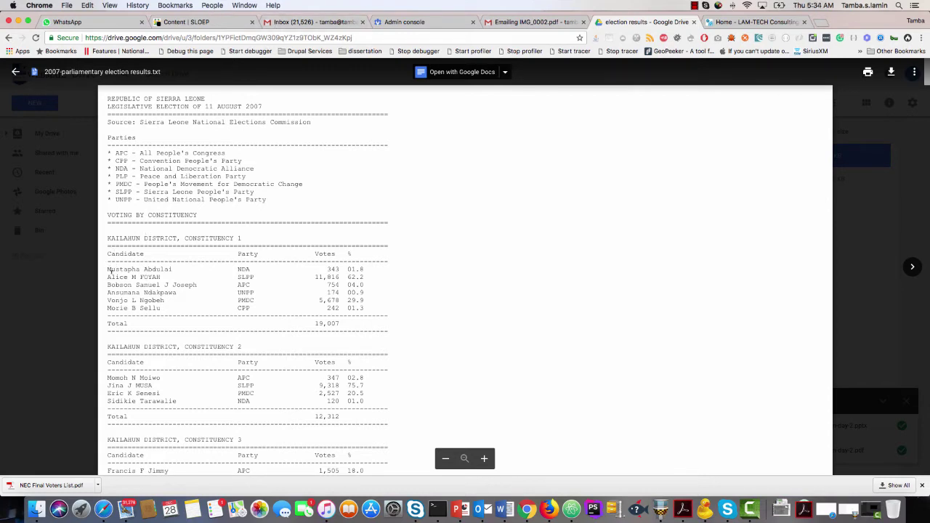
pyautogui.moveTo(109, 268); pyautogui.dragTo(172, 266)
pyautogui.press('super+c')
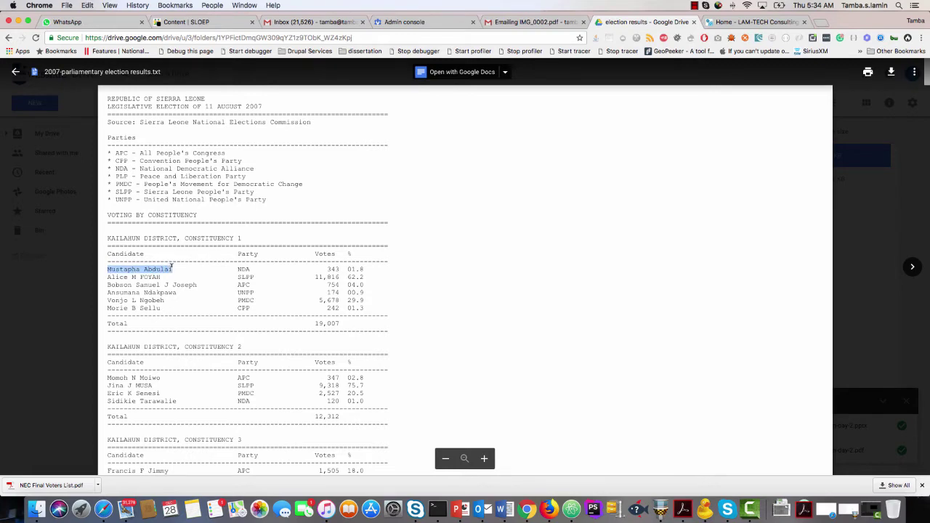
# Back on the SLOEP content list, filter the election results by title using the copied candidate name
pyautogui.click(220, 22)
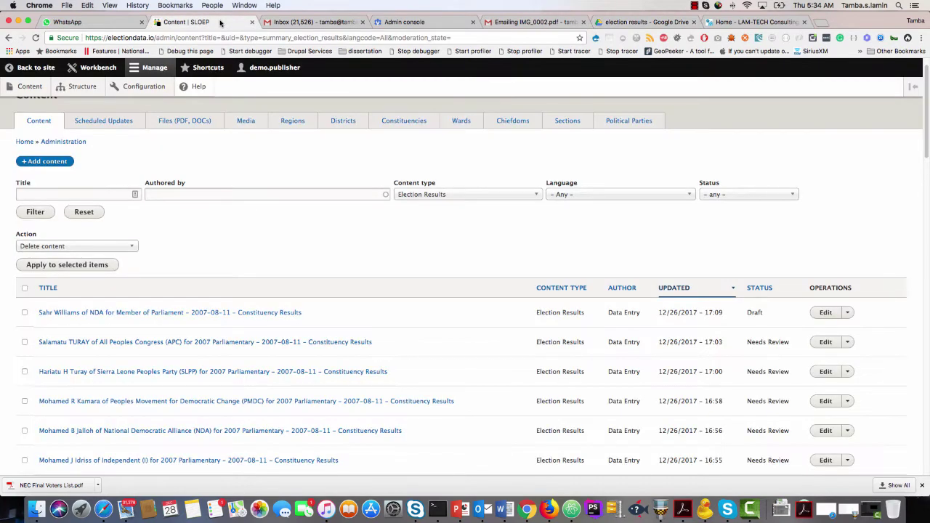
pyautogui.click(104, 193)
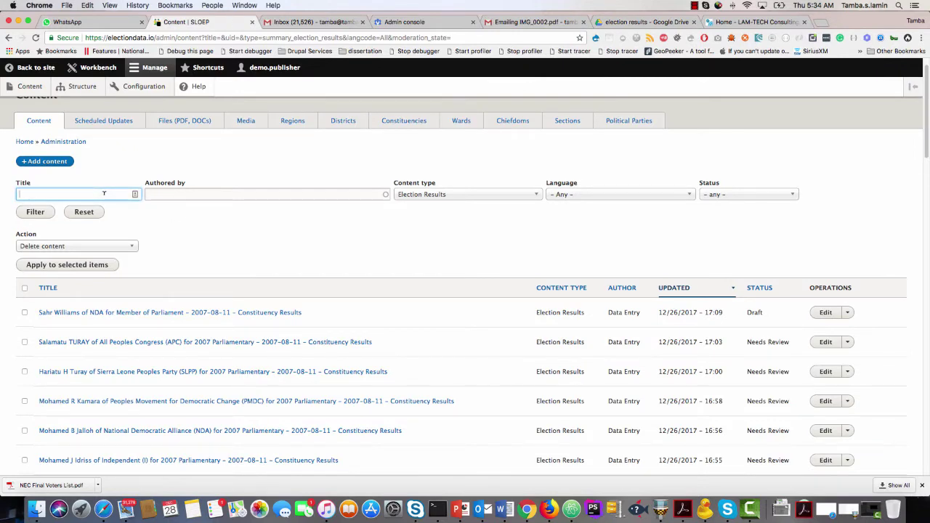
pyautogui.press('super+v')
pyautogui.click(35, 212)
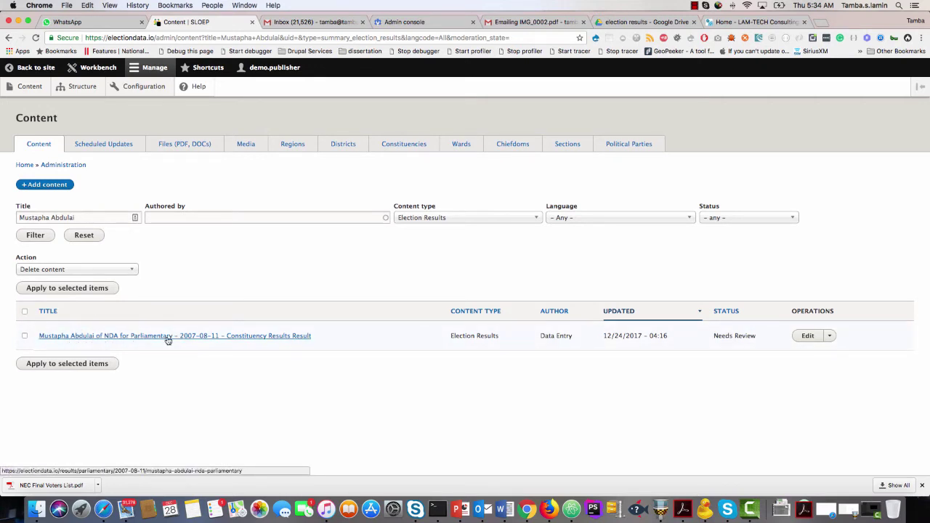
# Recheck the candidate's entry in the Google Drive results file, and open the matching SLOEP election result for editing
pyautogui.click(436, 22)
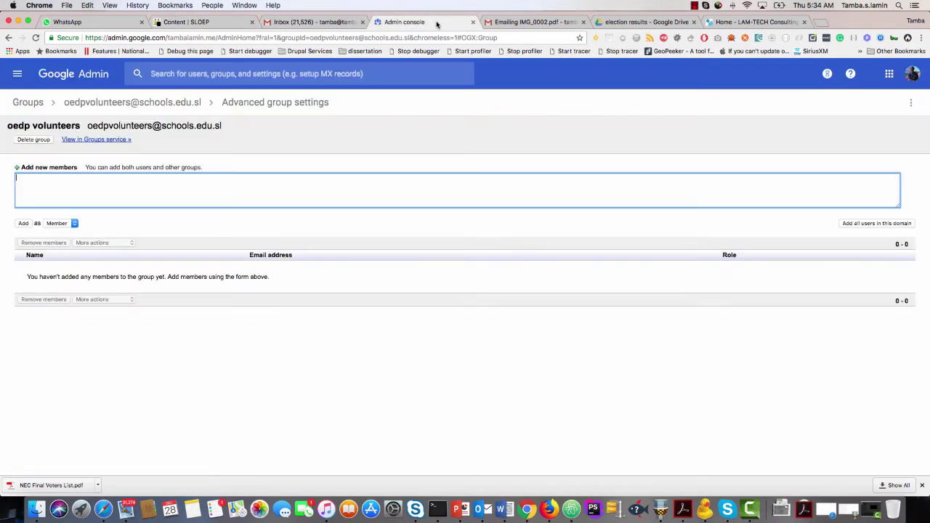
pyautogui.click(613, 23)
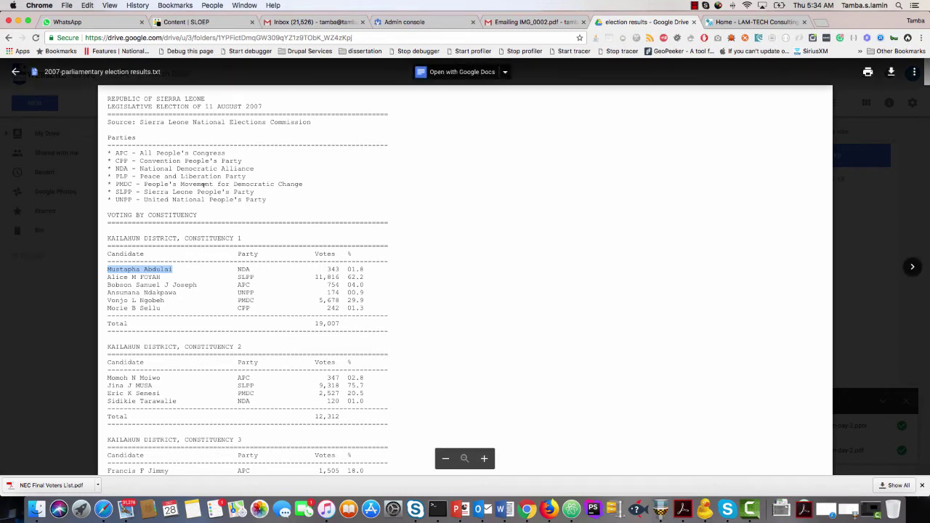
pyautogui.click(187, 23)
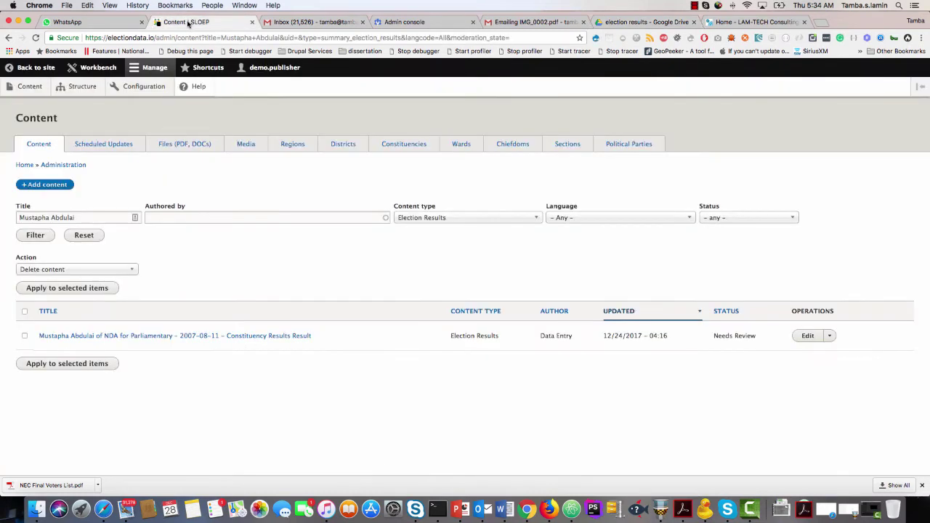
pyautogui.click(808, 336)
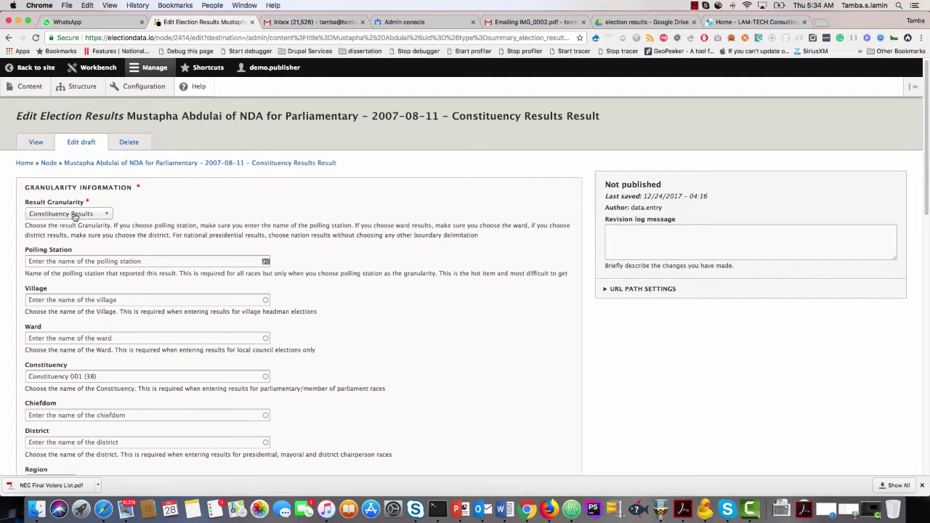
# Review the result's granularity information and compare its constituency with the candidate's constituency heading in the Google Drive source file
pyautogui.scroll(-1, 74, 269)
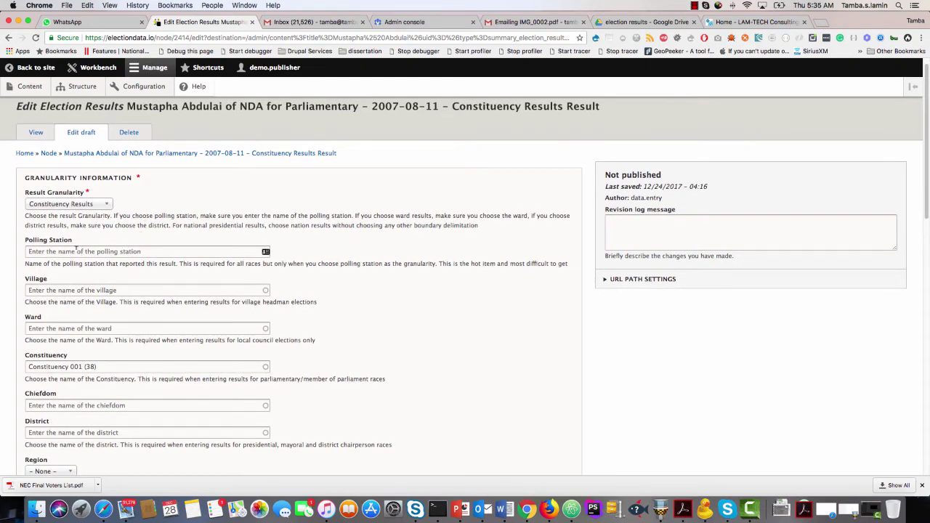
pyautogui.scroll(-4, 75, 248)
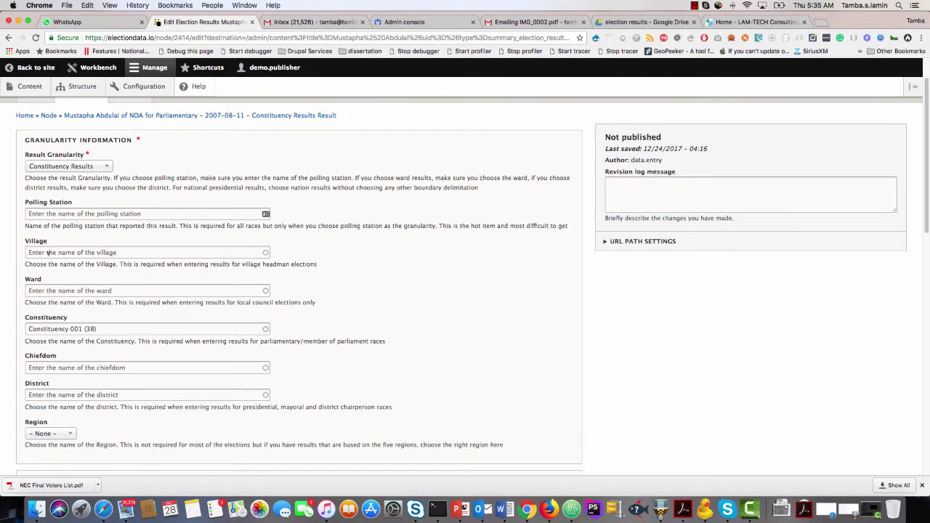
pyautogui.scroll(-5, 61, 248)
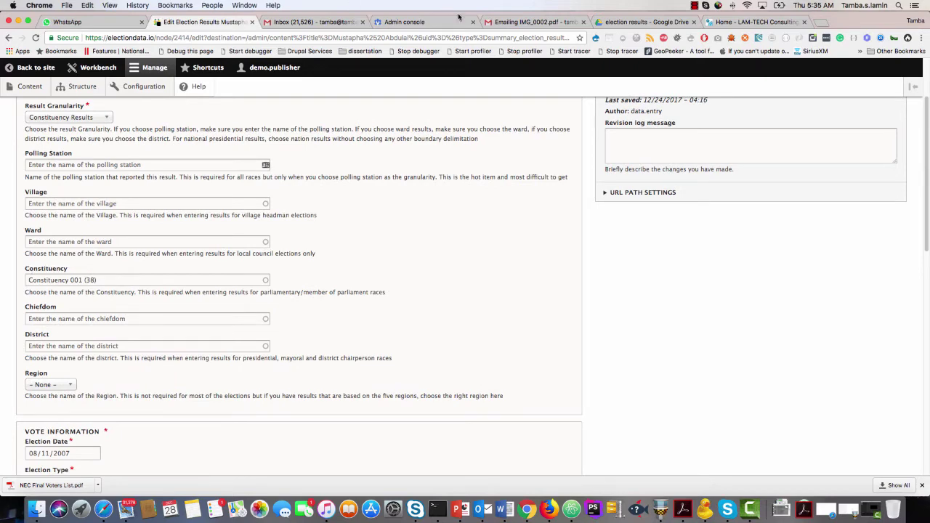
pyautogui.click(642, 23)
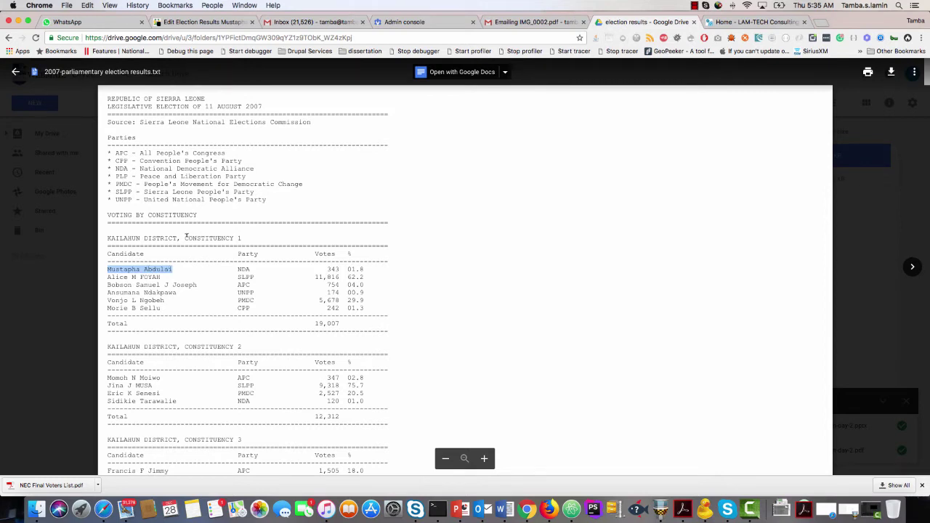
pyautogui.moveTo(185, 238); pyautogui.dragTo(243, 239)
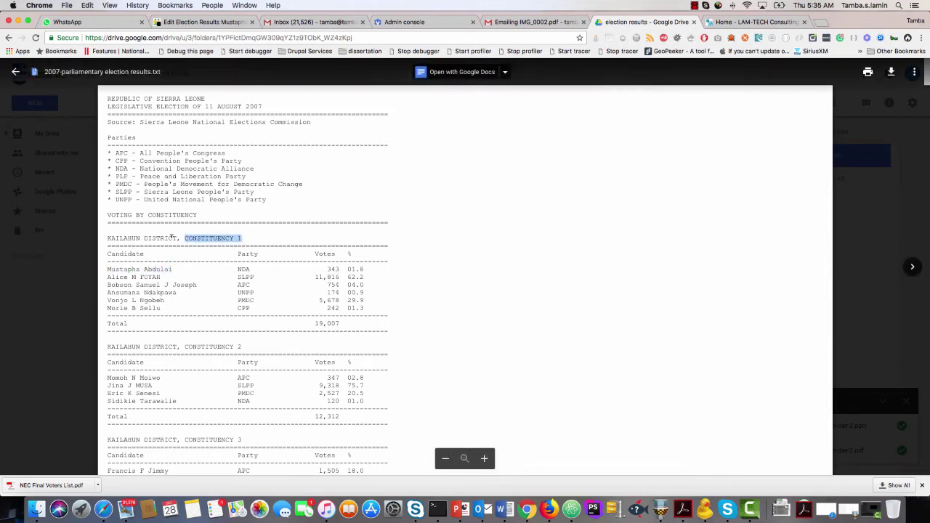
pyautogui.click(189, 22)
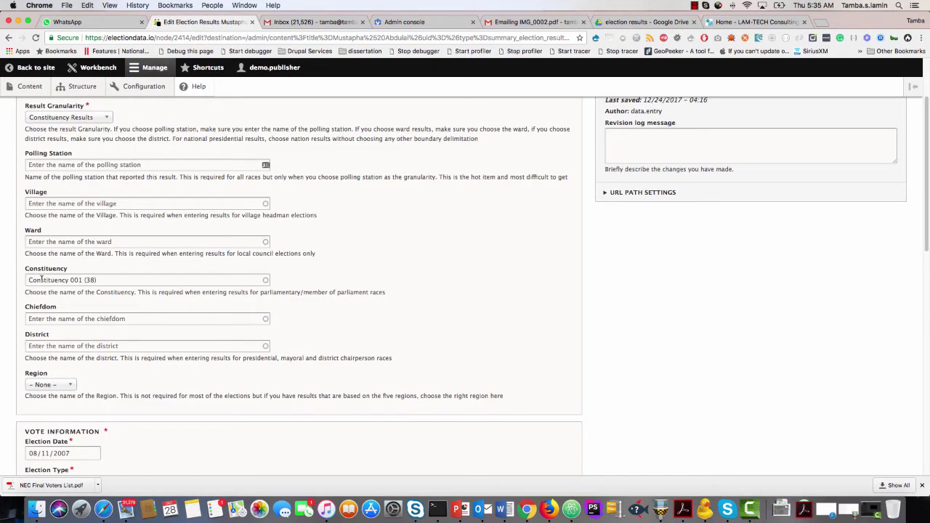
pyautogui.moveTo(27, 280); pyautogui.dragTo(97, 280)
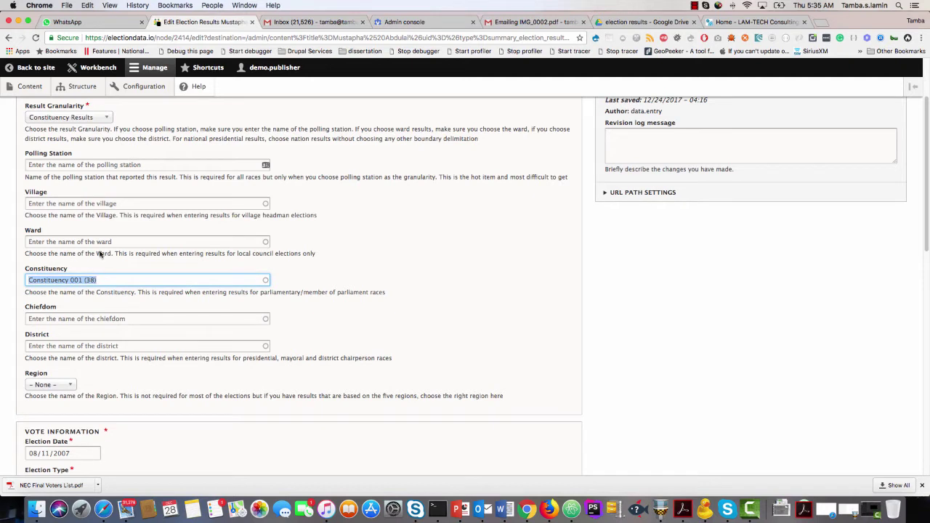
# Set the election result's district to the suggested Kailahun entry
pyautogui.click(54, 318)
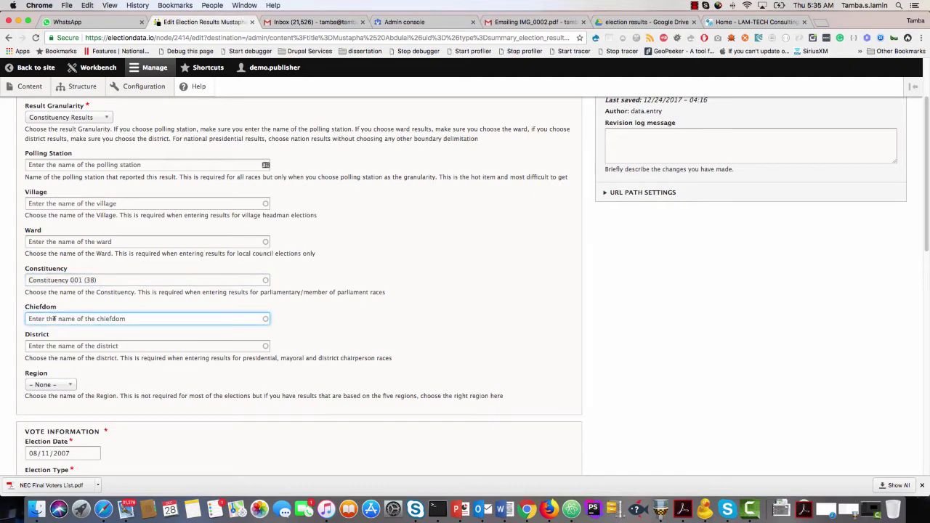
pyautogui.click(53, 347)
pyautogui.write('kaila')
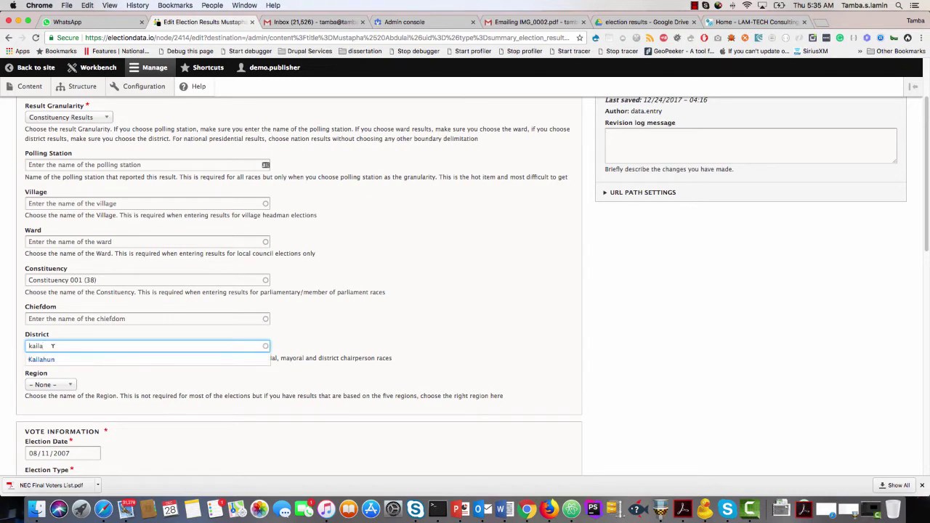
pyautogui.click(51, 356)
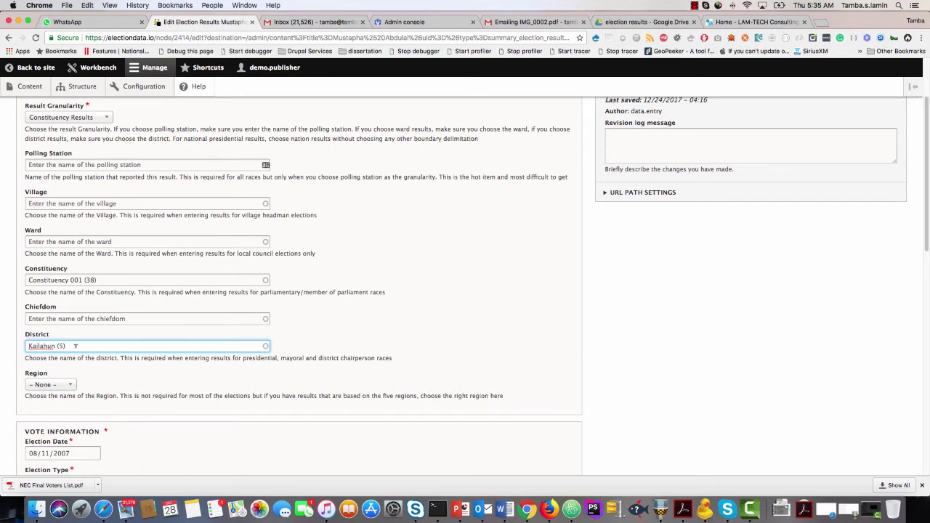
# Set the election result's region to East, matching the Kailahun district
pyautogui.moveTo(82, 345); pyautogui.dragTo(21, 346)
pyautogui.click(73, 345)
pyautogui.moveTo(74, 345); pyautogui.dragTo(19, 347)
pyautogui.click(65, 386)
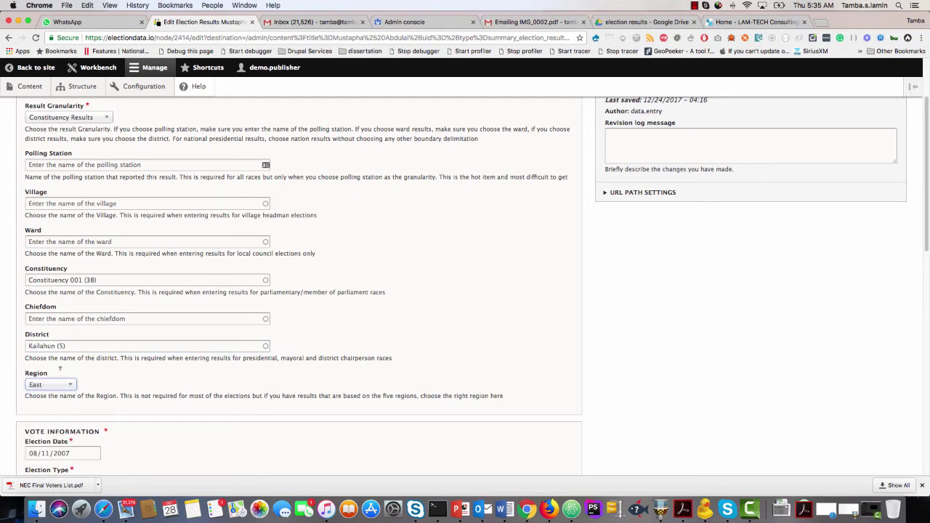
pyautogui.hotkey('shift', 'Tab')
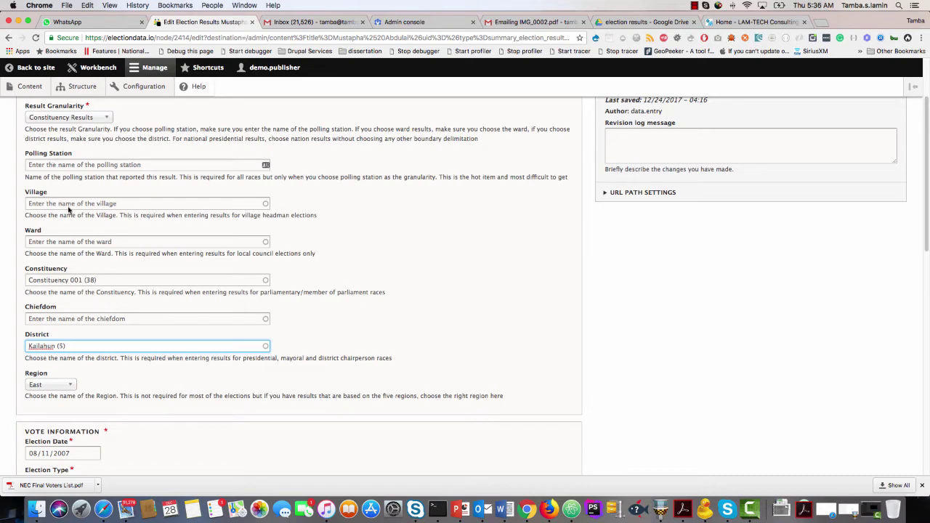
# Compare the result's election date and election type with the heading of the 2007 parliamentary results file in Google Drive
pyautogui.scroll(-5, 145, 384)
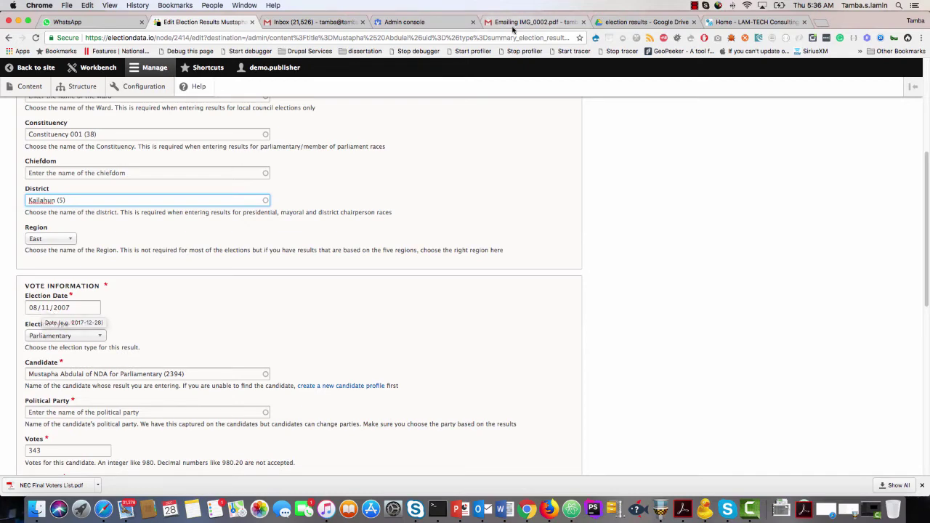
pyautogui.click(613, 26)
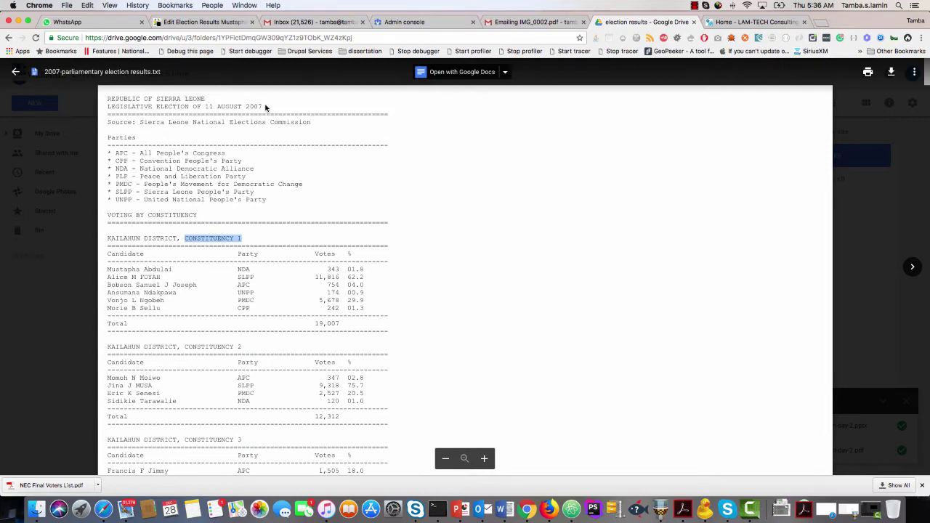
pyautogui.click(224, 23)
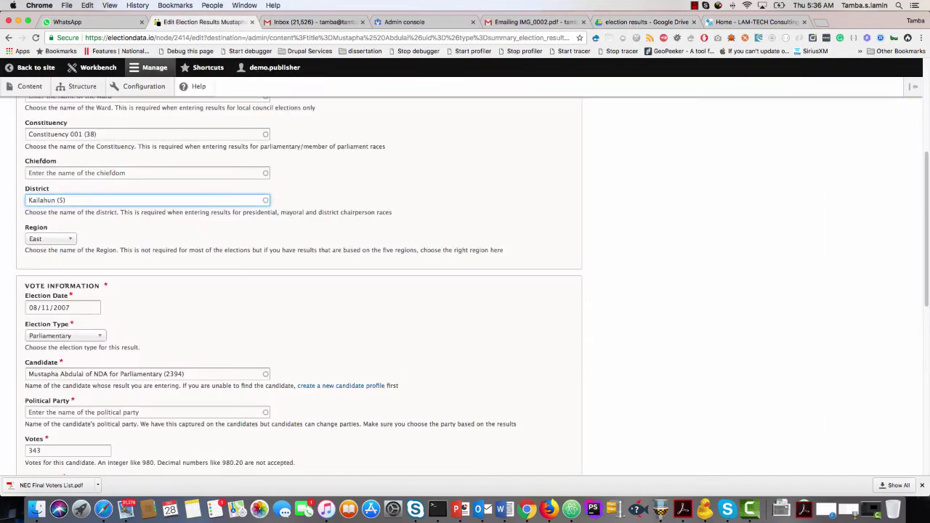
pyautogui.scroll(-3, 65, 287)
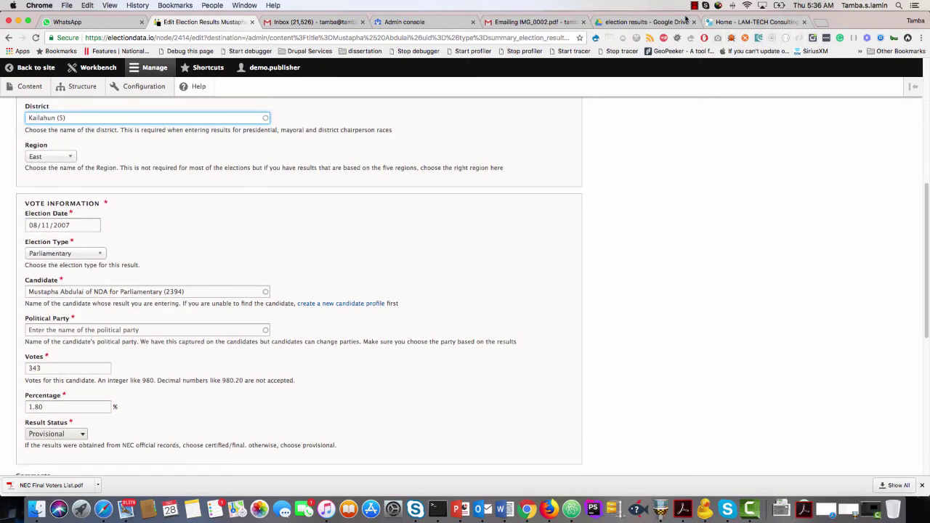
pyautogui.click(669, 22)
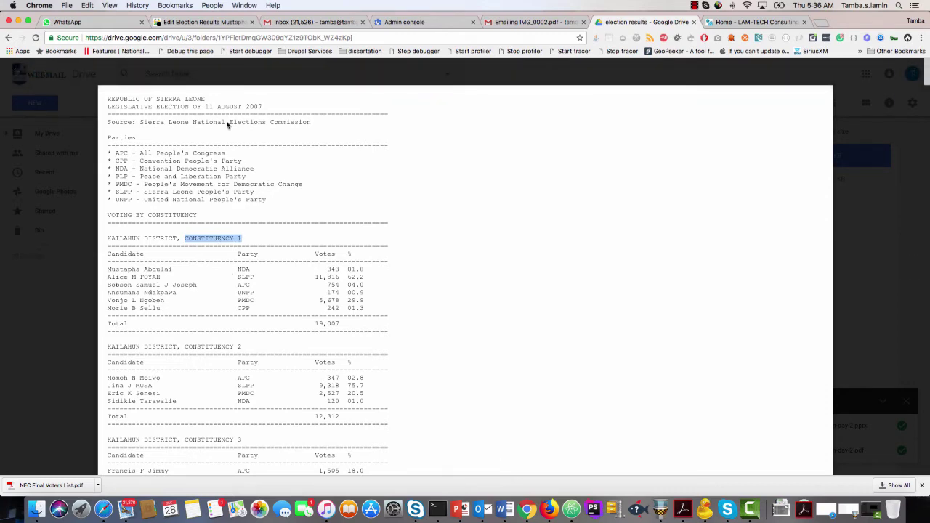
pyautogui.click(197, 28)
# Set the election result's political party to the suggested National Democratic Alliance (NDA) entry
pyautogui.scroll(-1, 96, 324)
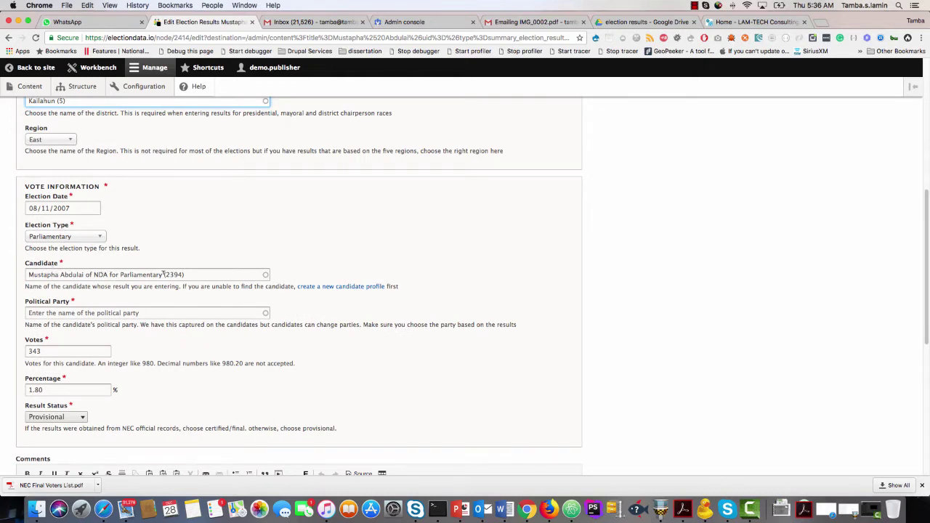
pyautogui.scroll(-1, 84, 320)
pyautogui.click(79, 300)
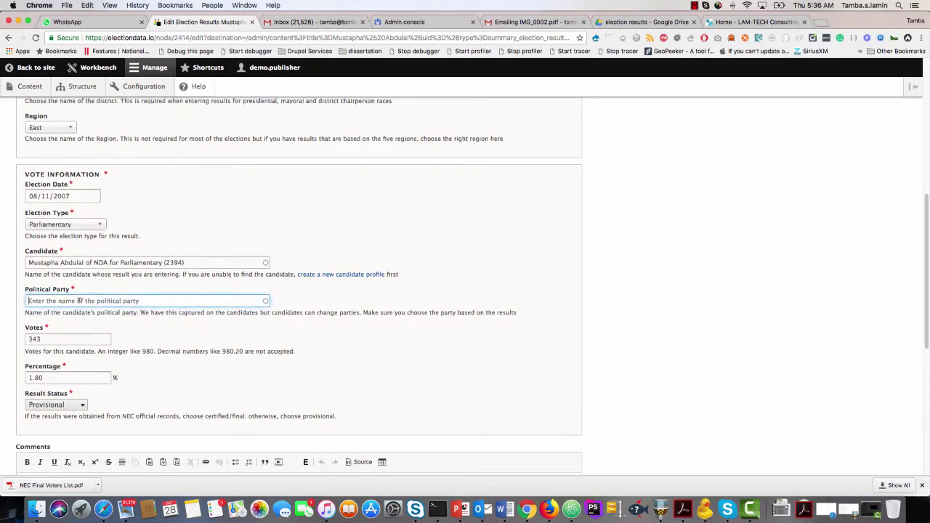
pyautogui.write('NDA')
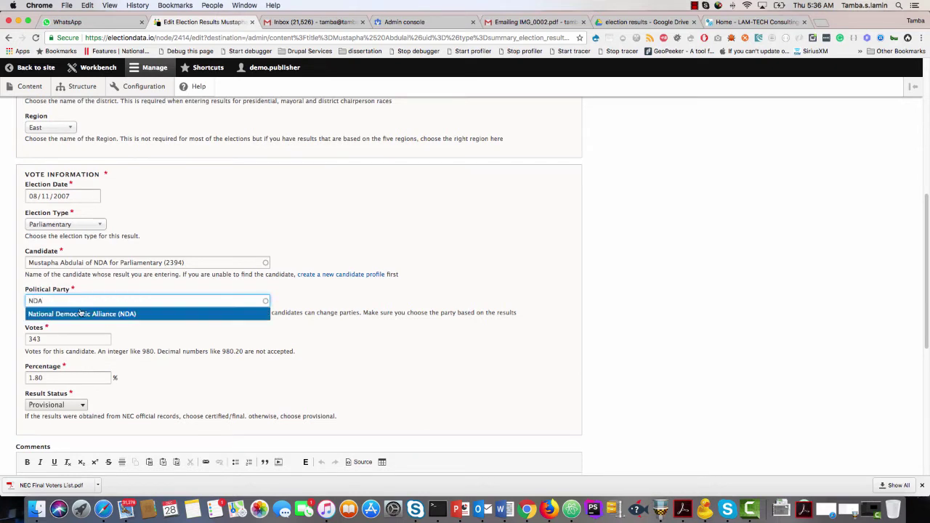
pyautogui.click(106, 314)
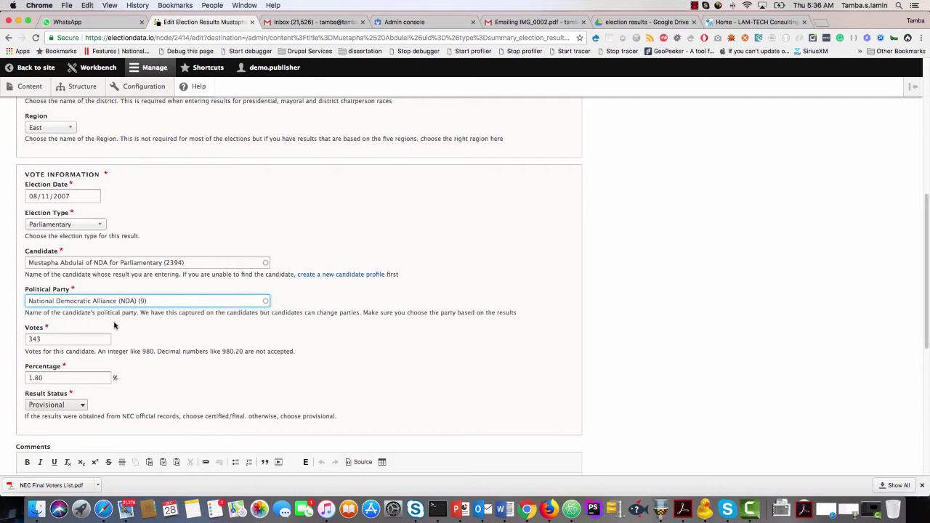
# Compare the result's votes and percentage with the candidate's row in the Google Drive results file
pyautogui.scroll(-1, 114, 325)
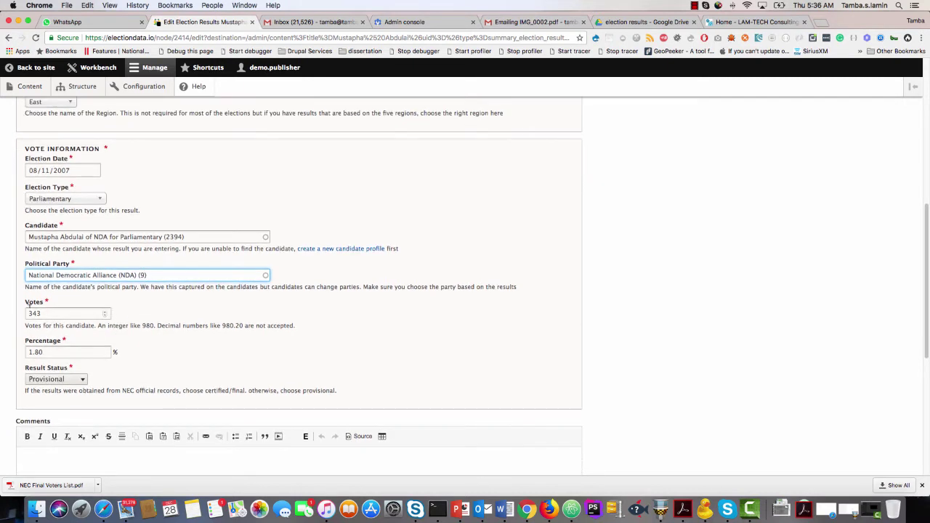
pyautogui.click(617, 27)
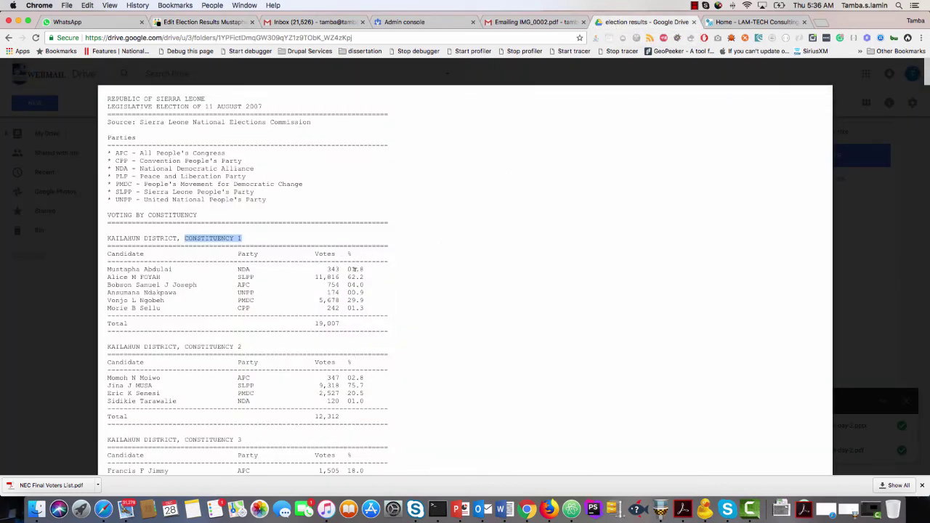
pyautogui.click(203, 22)
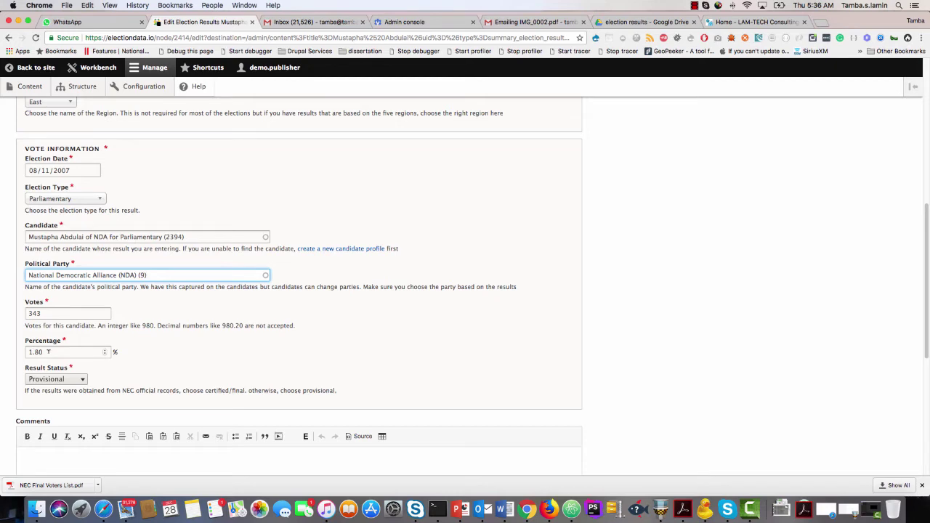
# Change the election result's status to Final/Certified
pyautogui.scroll(-5, 43, 370)
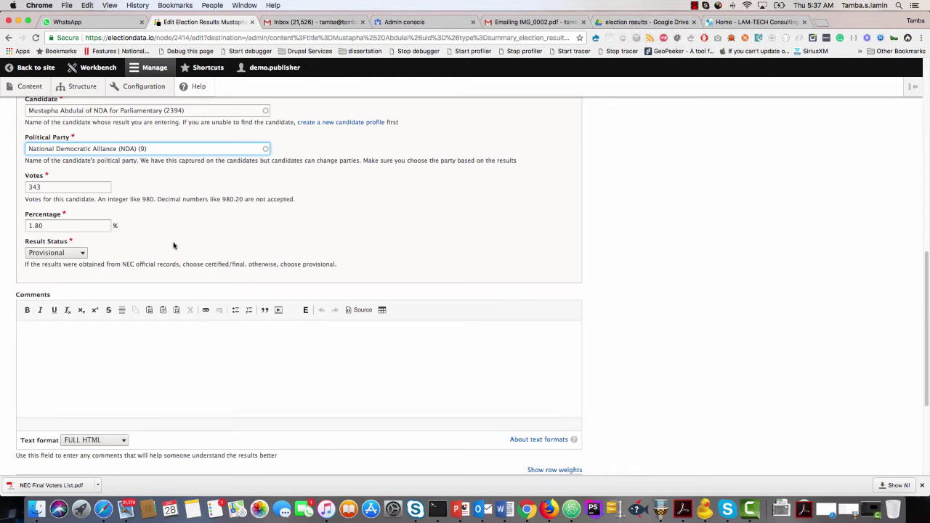
pyautogui.click(72, 256)
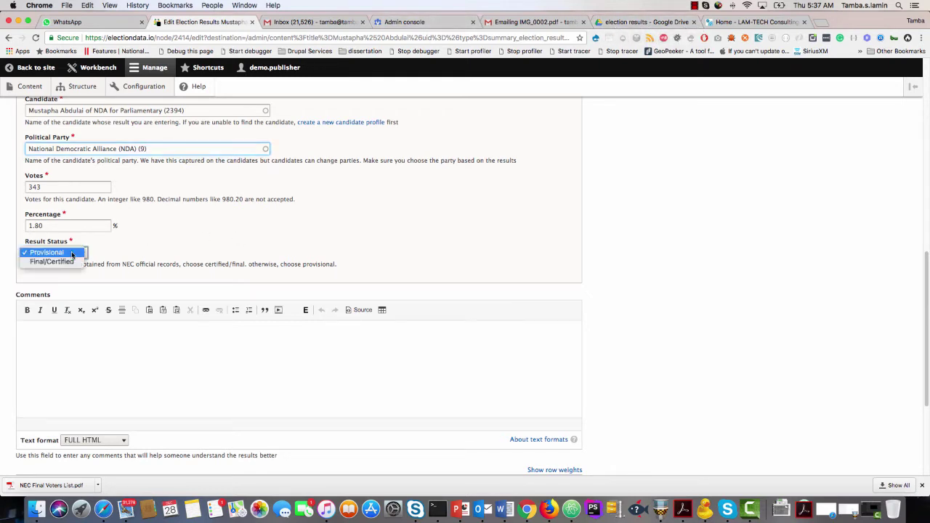
pyautogui.click(88, 249)
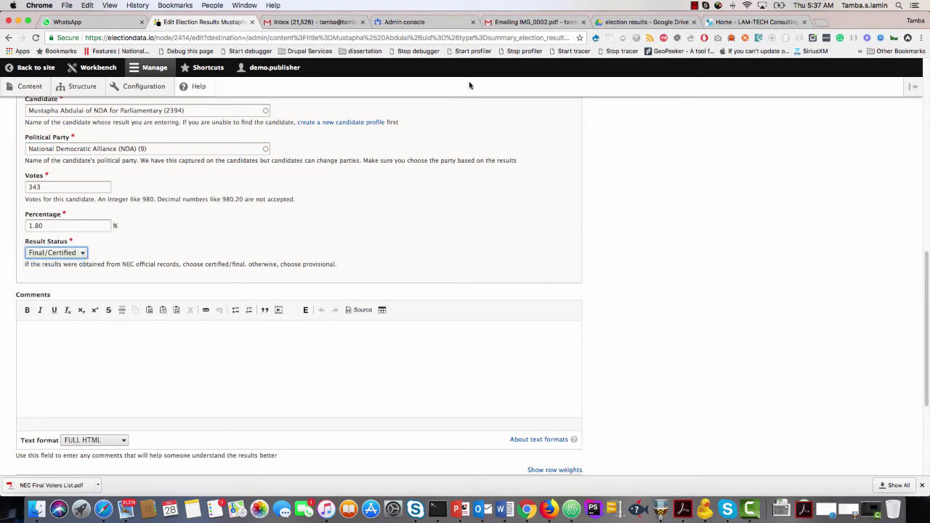
# Recheck the Google Drive results file, and review the comments, data sources and moderation state at the end of the result form
pyautogui.click(641, 23)
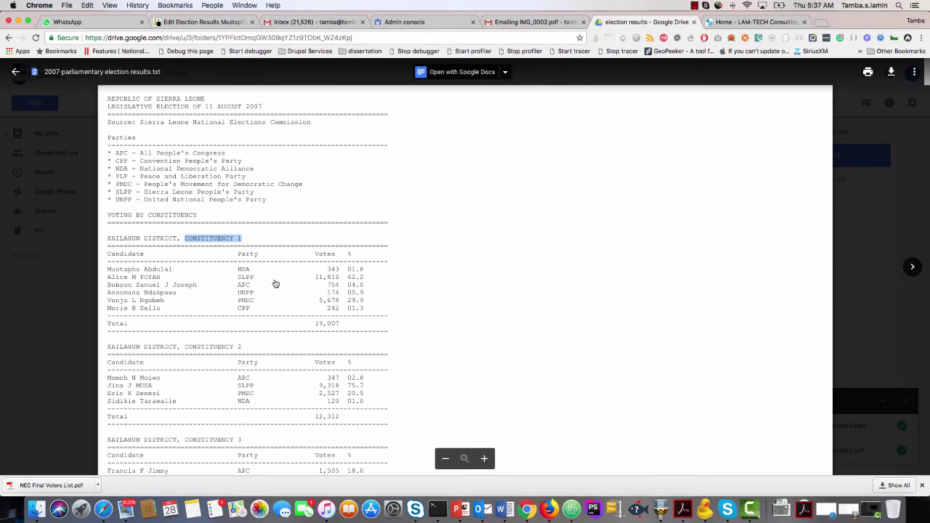
pyautogui.scroll(-5, 276, 283)
pyautogui.scroll(5, 280, 284)
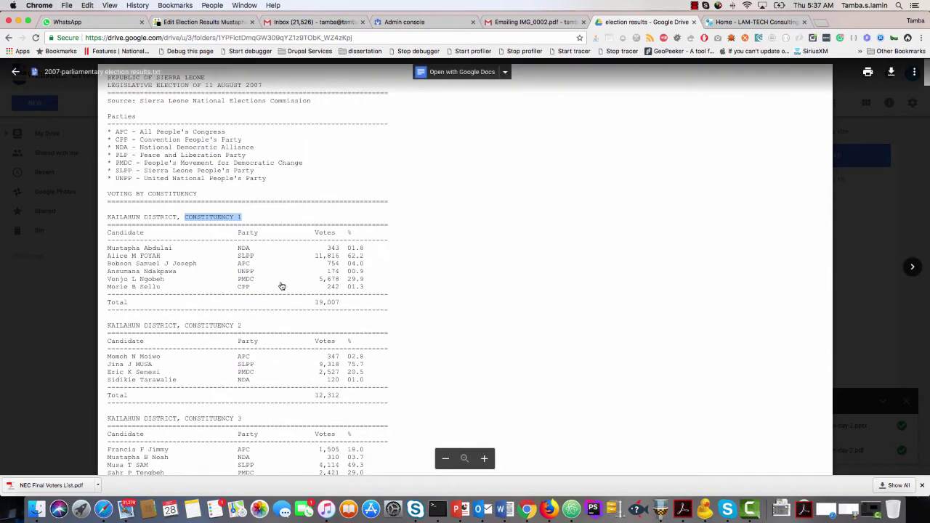
pyautogui.click(227, 22)
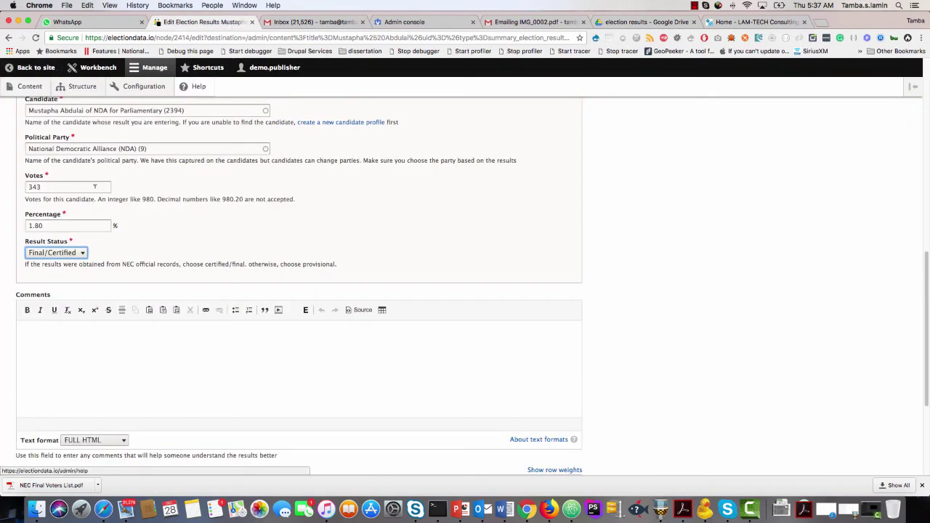
pyautogui.scroll(-5, 34, 299)
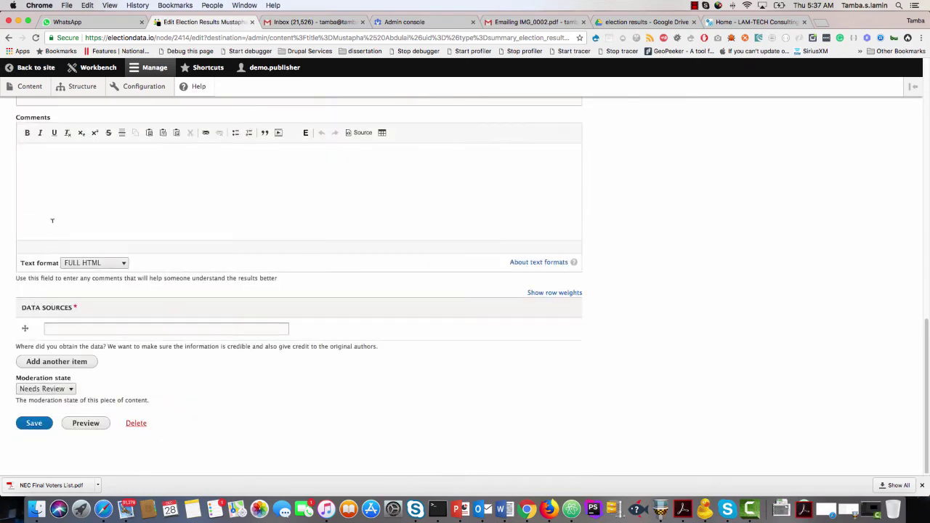
pyautogui.click(69, 182)
# Look through the whole 2007 results file in Google Drive, from the header to the last constituency, for its data source
pyautogui.click(563, 25)
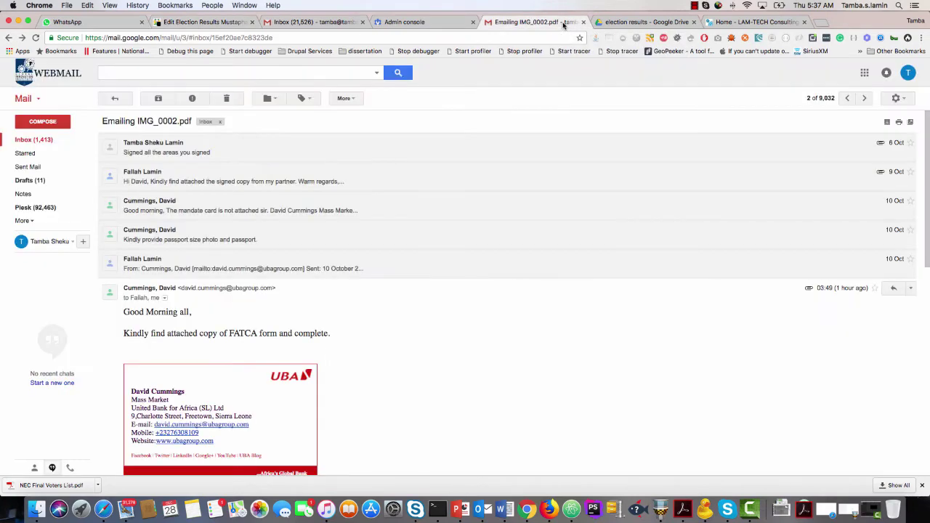
pyautogui.click(631, 26)
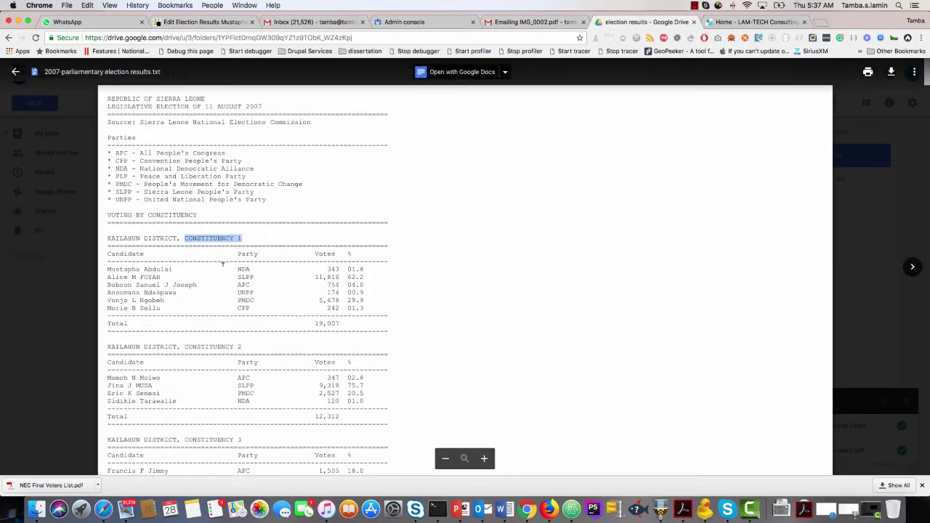
pyautogui.scroll(-20, 223, 265)
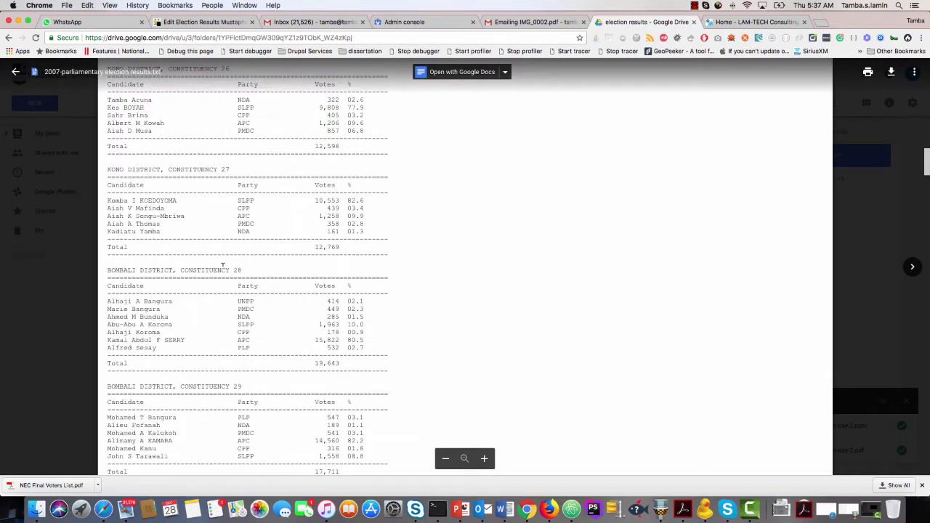
pyautogui.scroll(-20, 223, 264)
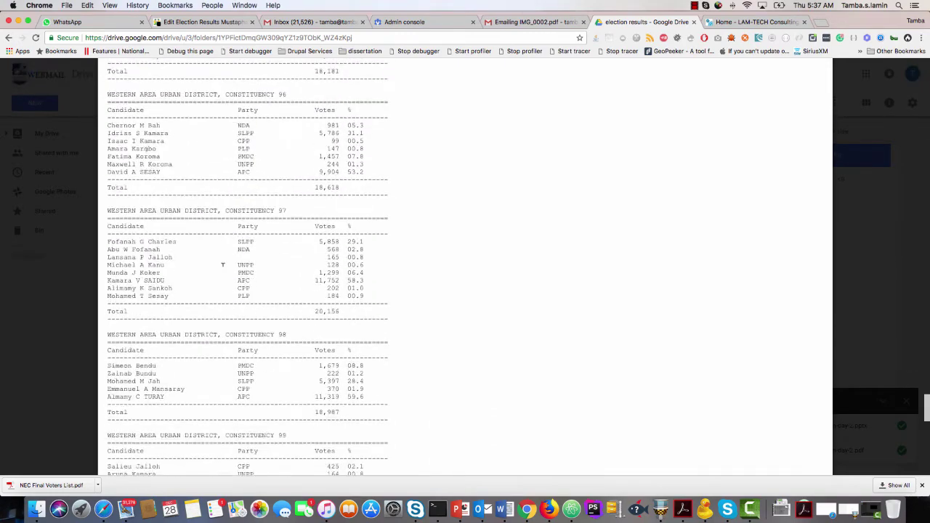
pyautogui.scroll(20, 223, 264)
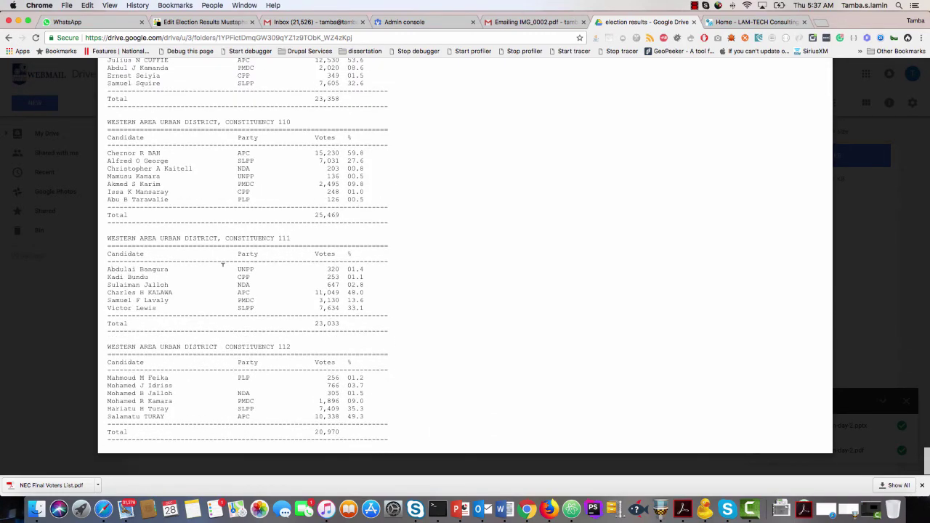
pyautogui.scroll(20, 223, 265)
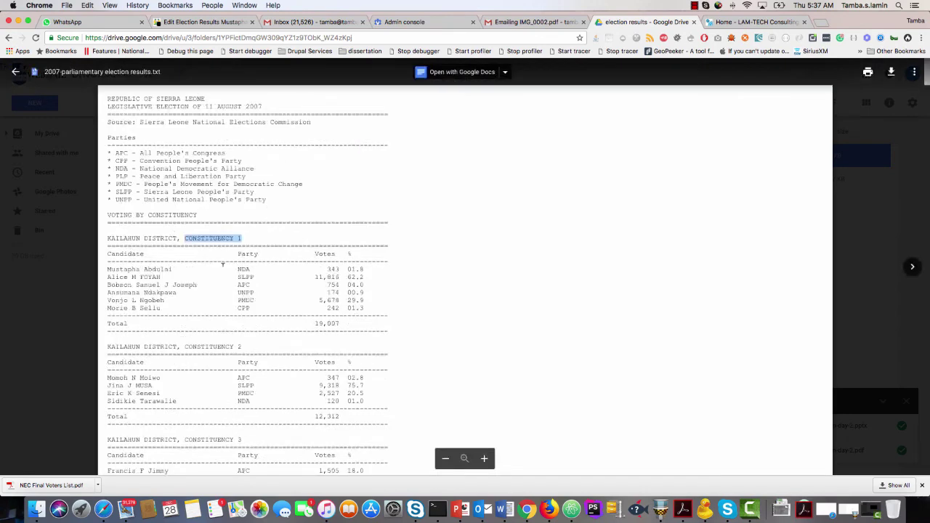
# Try to open sierra-leone.org/election2012.html in a new browser tab, and return to the blank tab
pyautogui.click(820, 24)
pyautogui.write('sierra-')
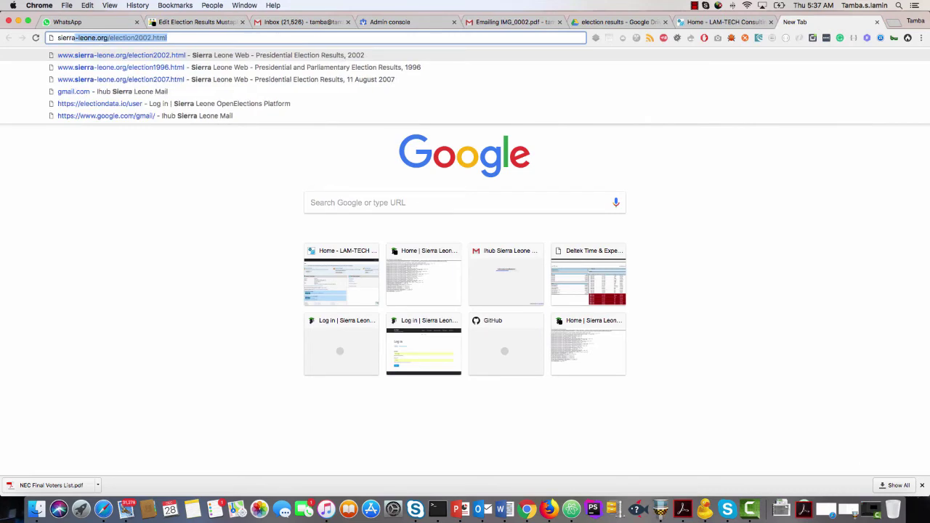
pyautogui.click(146, 37)
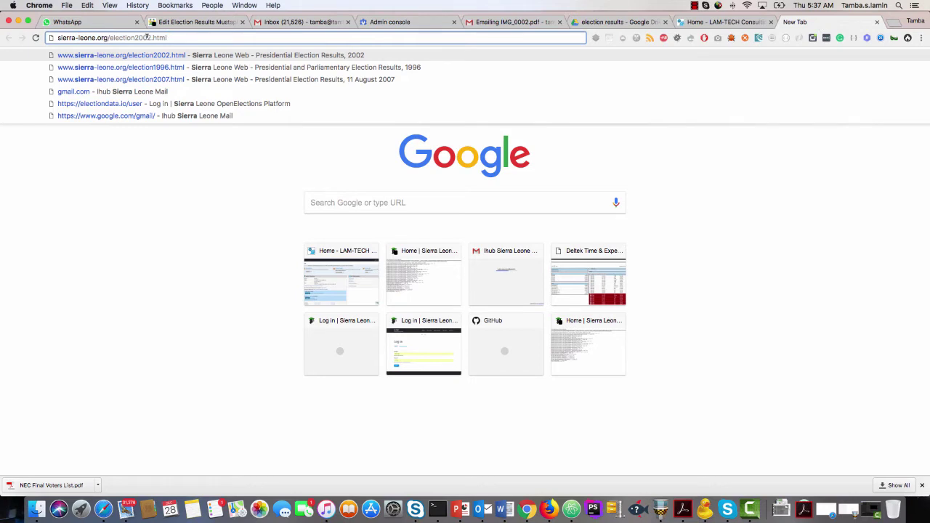
pyautogui.press('BackSpace')
pyautogui.write('1')
pyautogui.press('Return')
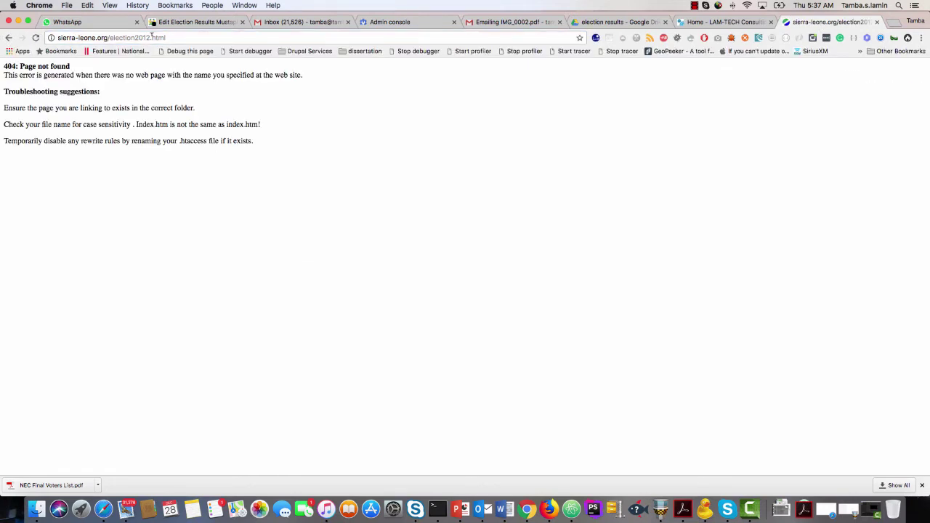
pyautogui.click(8, 37)
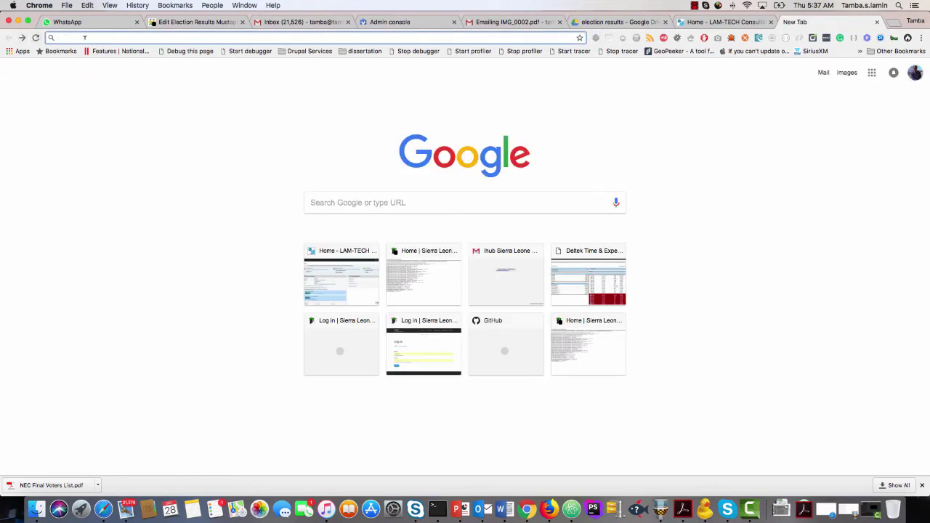
# Search Google for "sierra leone 2012 parliamentary results"
pyautogui.write('sierra leon')
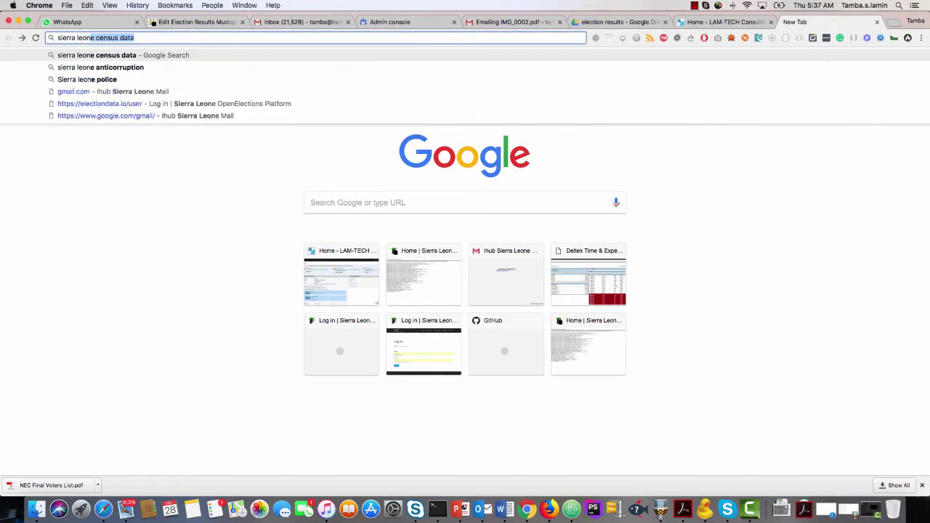
pyautogui.write('e parliament')
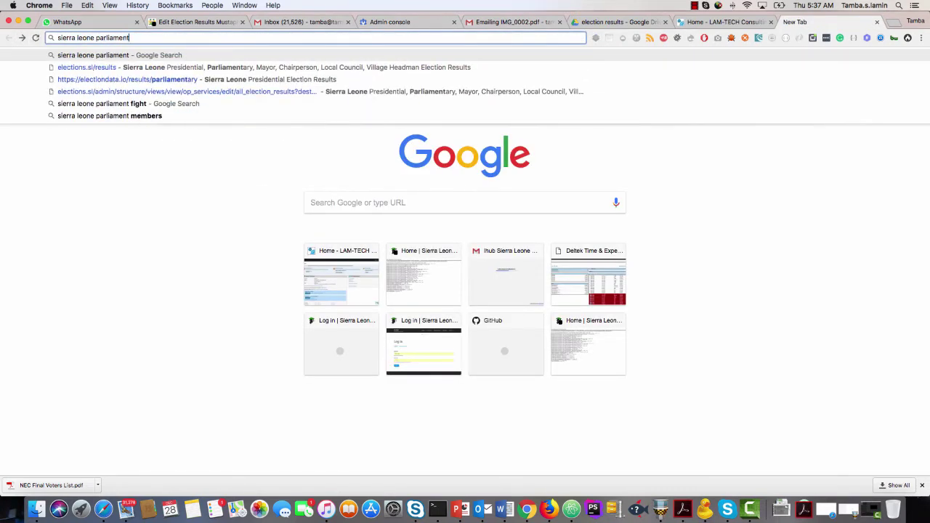
pyautogui.write('ta')
pyautogui.write('ry r')
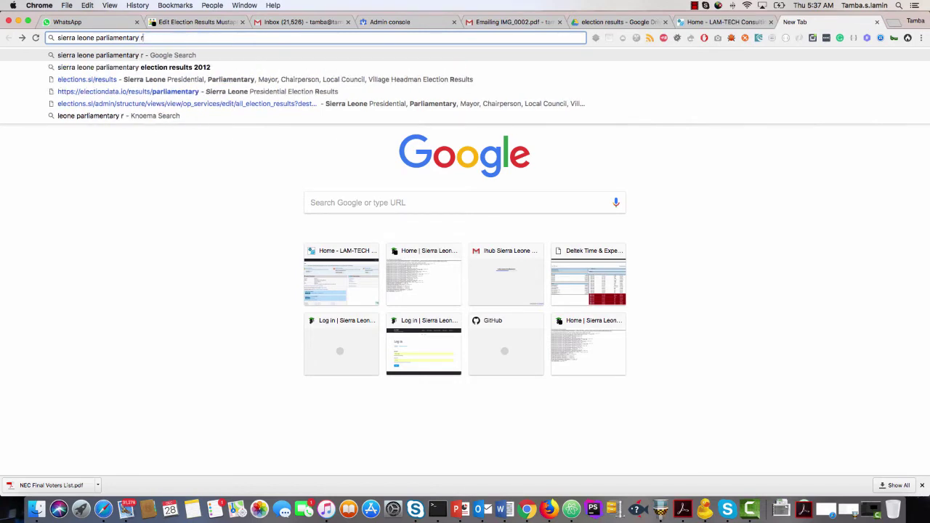
pyautogui.write('esults')
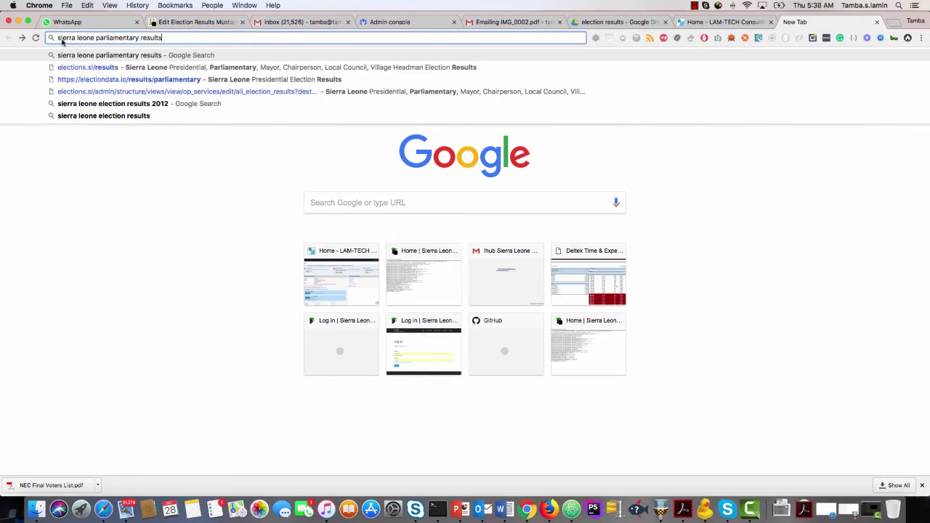
pyautogui.click(95, 37)
pyautogui.write('2012')
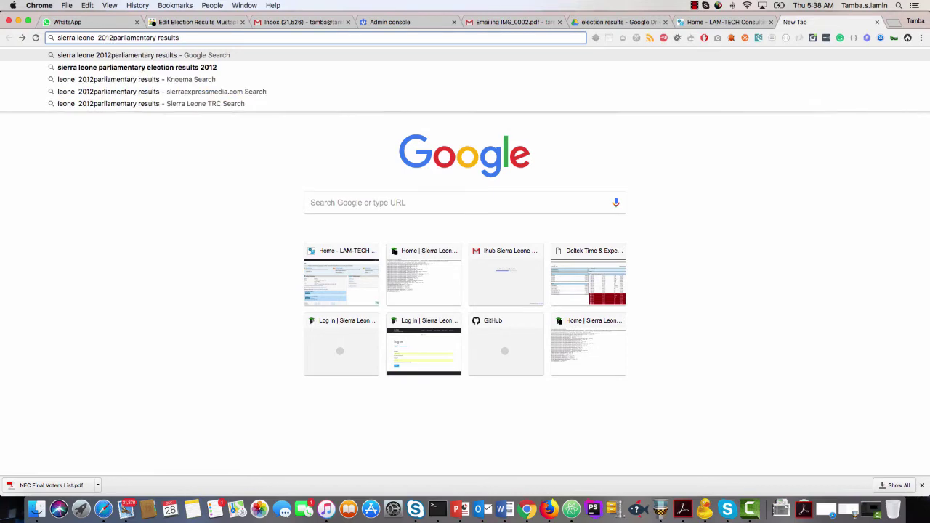
pyautogui.press('Return')
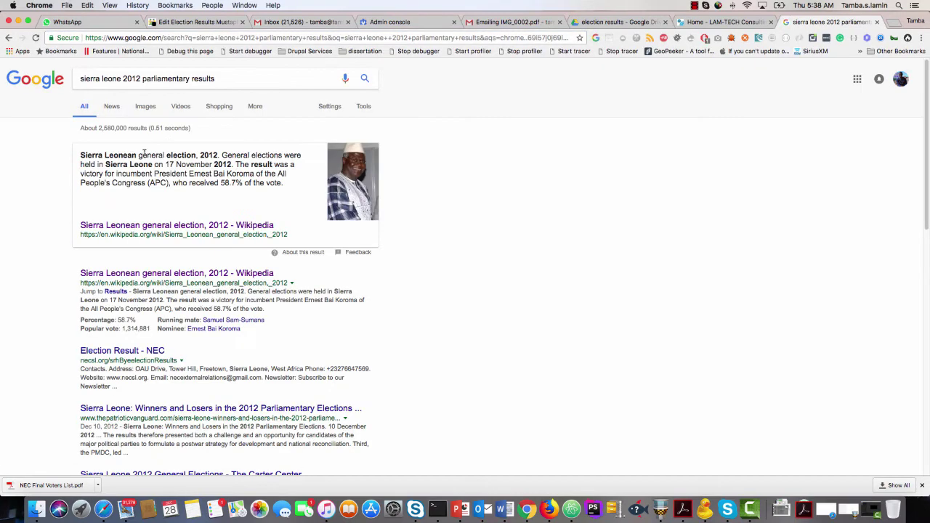
# Look through the search results and open the African Elections Database page "Sierra Leone Detailed Election Results" in a separate tab
pyautogui.scroll(-3, 81, 249)
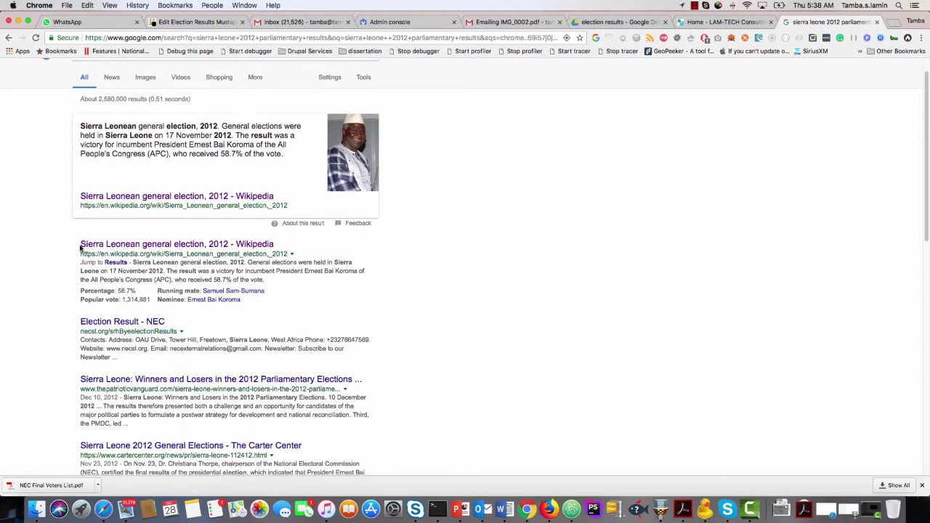
pyautogui.scroll(-2, 80, 315)
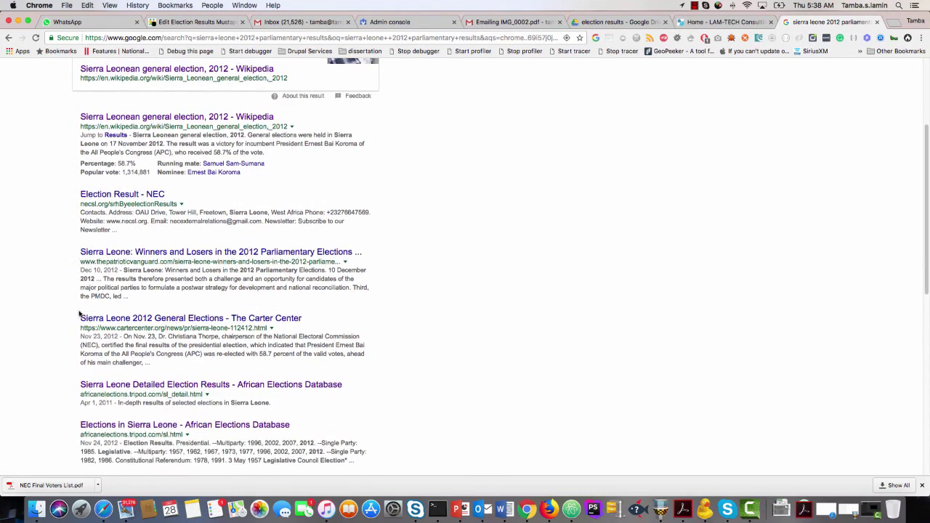
pyautogui.scroll(-1, 80, 315)
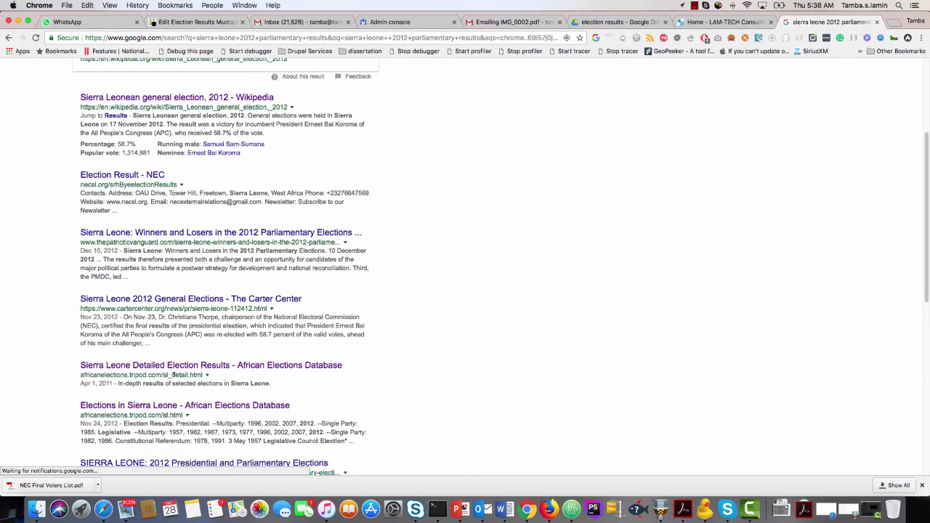
pyautogui.keyDown('super'); pyautogui.click(174, 367); pyautogui.keyUp('super')
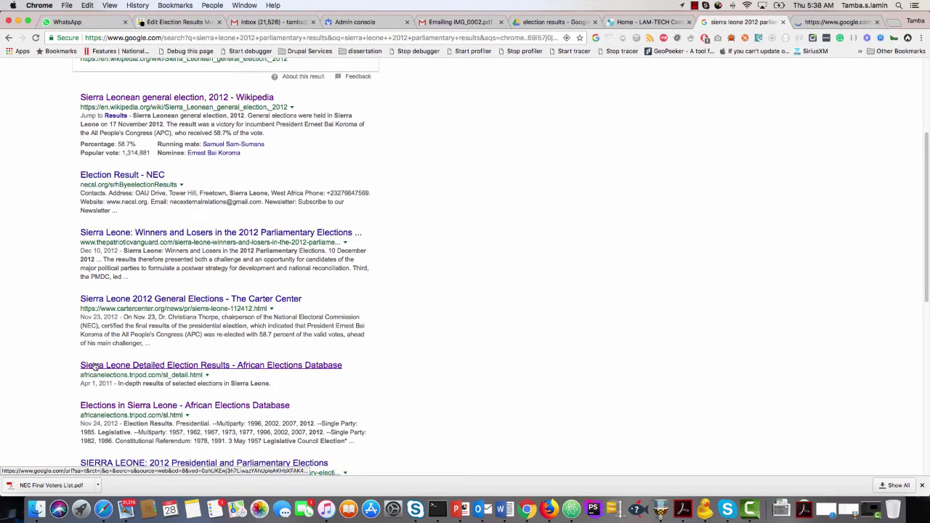
pyautogui.scroll(-5, 93, 360)
pyautogui.scroll(-6, 93, 361)
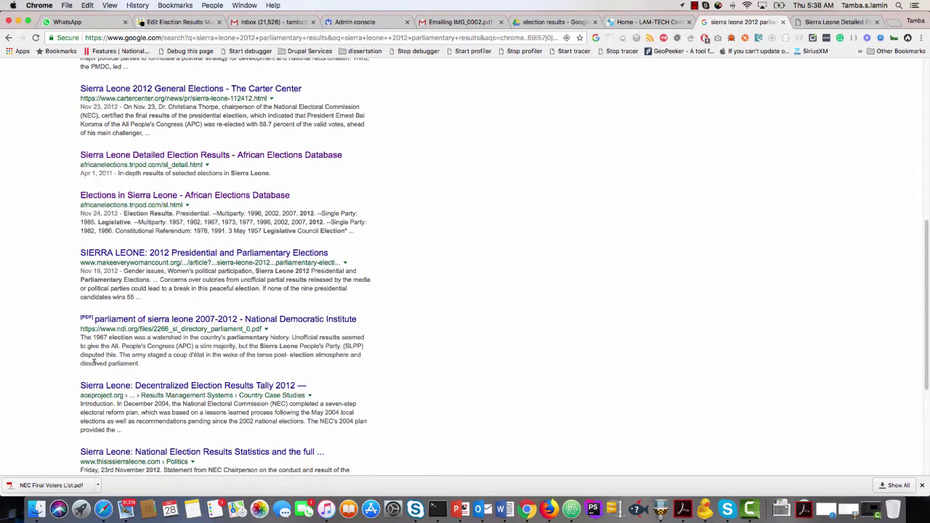
# Look through the African Elections Database page's 2002 and 2007 result tables for a possible data source
pyautogui.click(817, 23)
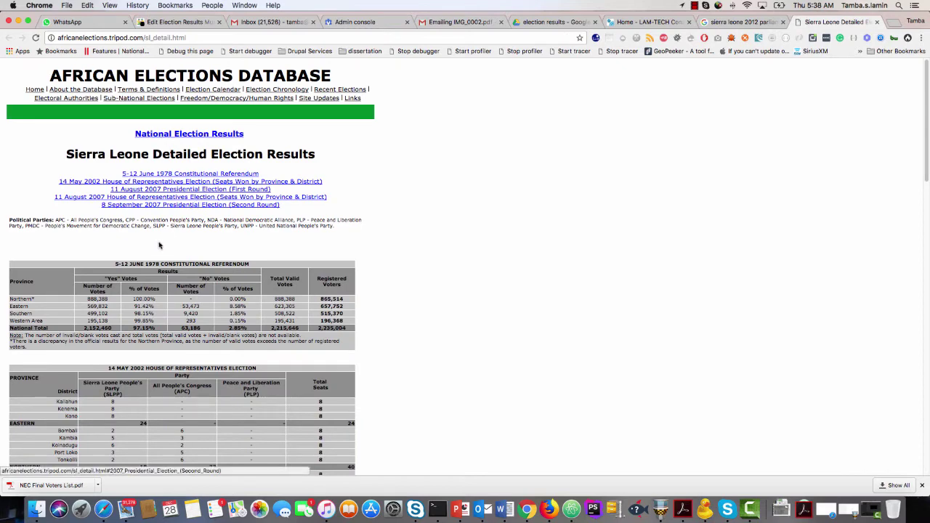
pyautogui.scroll(-10, 152, 252)
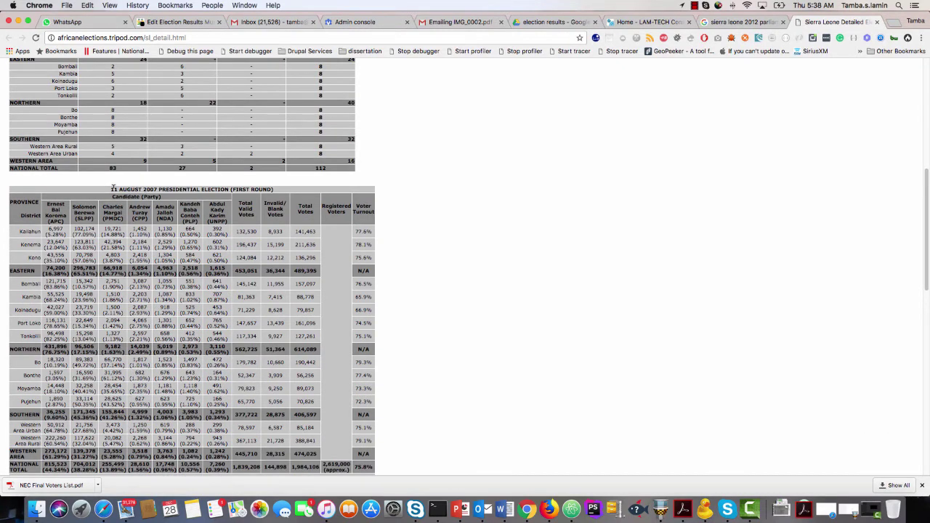
pyautogui.scroll(-13, 111, 188)
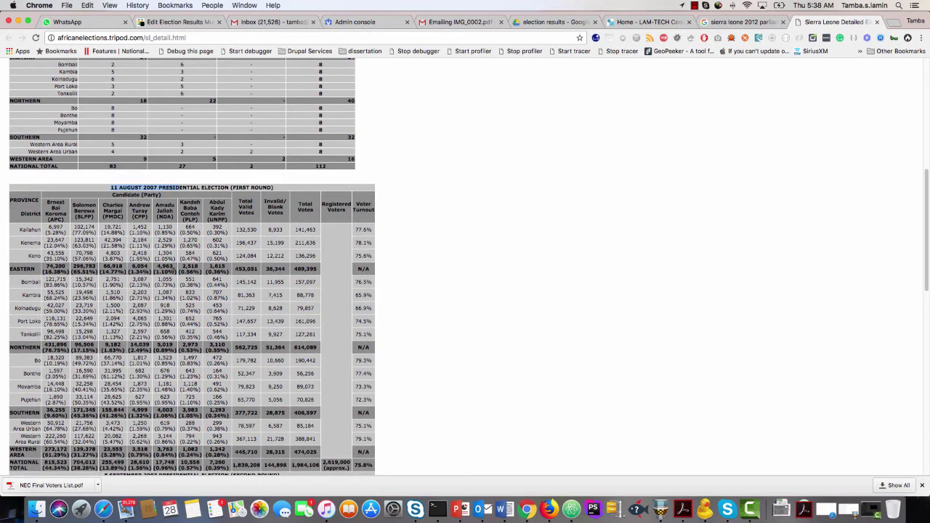
pyautogui.scroll(-4, 174, 275)
pyautogui.press('Home')
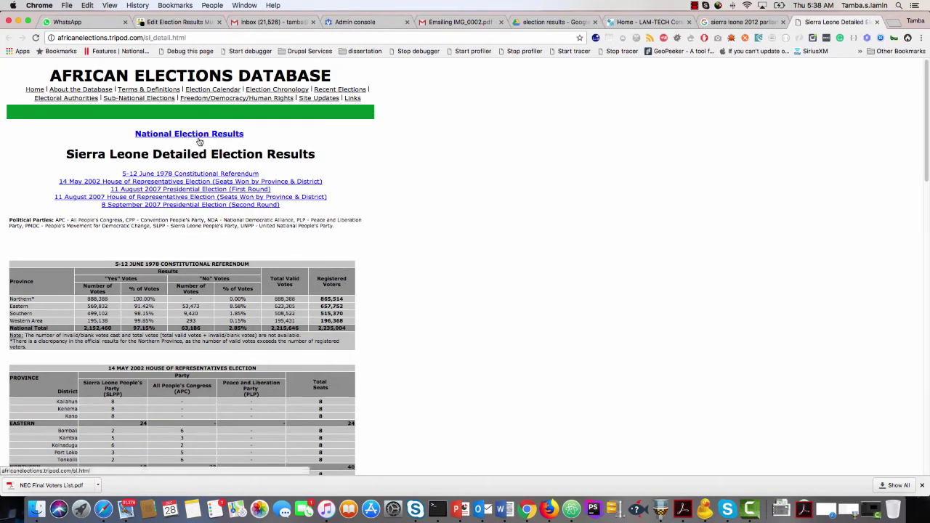
# Return to the election result form and set its moderation state to Published
pyautogui.click(187, 22)
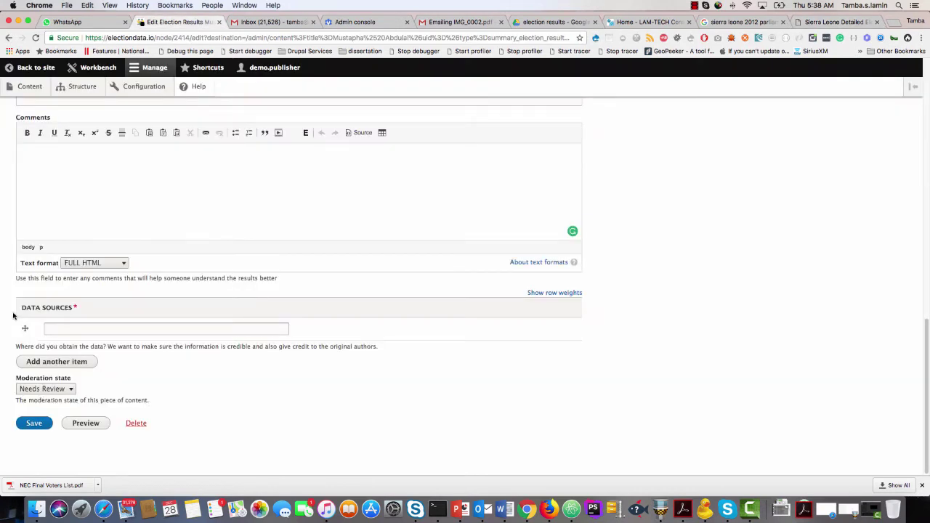
pyautogui.click(59, 326)
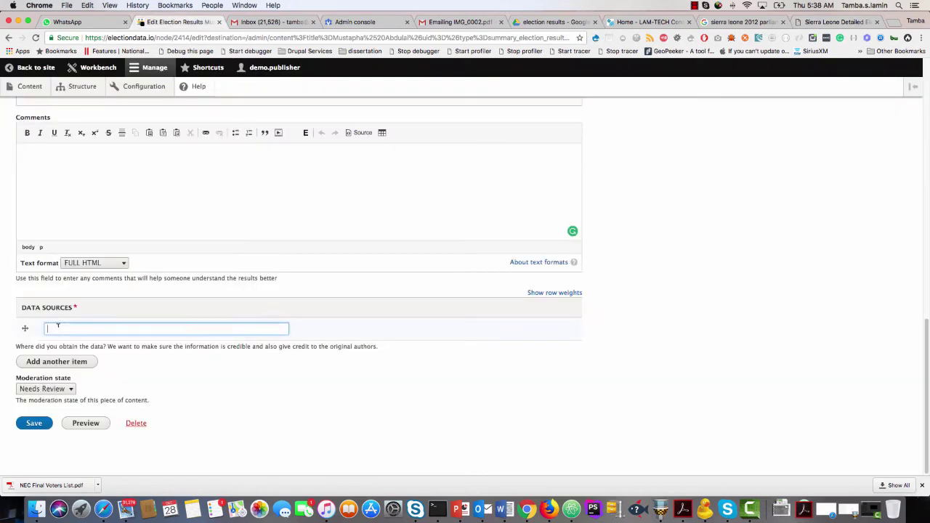
pyautogui.click(55, 390)
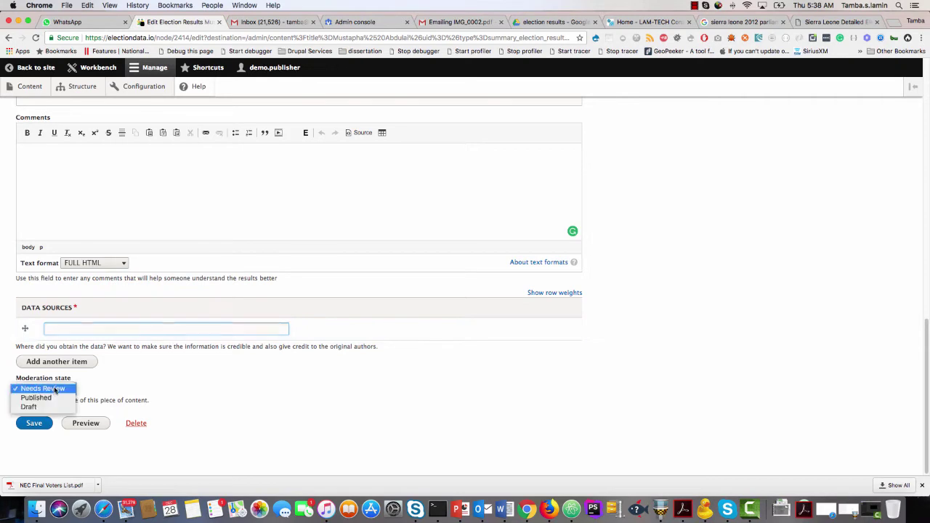
pyautogui.click(50, 400)
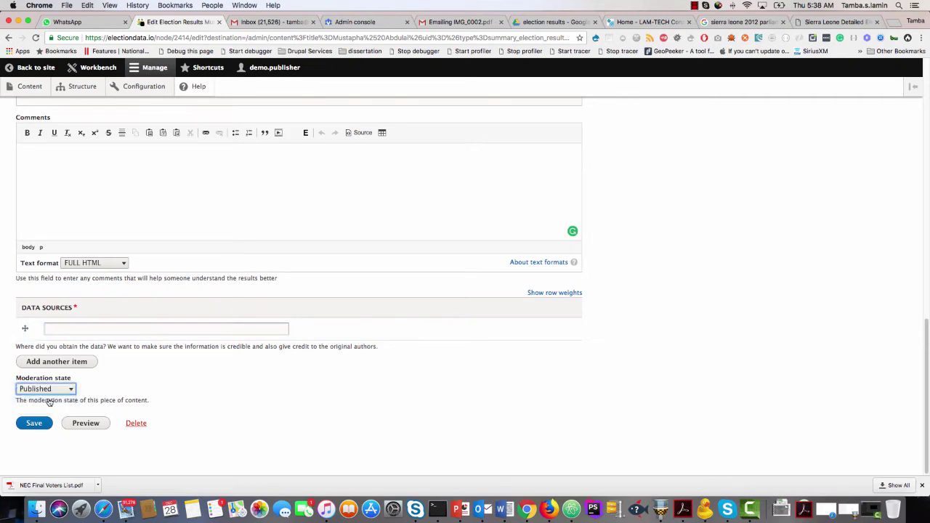
# Enter the revision log message "I have verified the information and confirm that it is correct."
pyautogui.scroll(20, 405, 400)
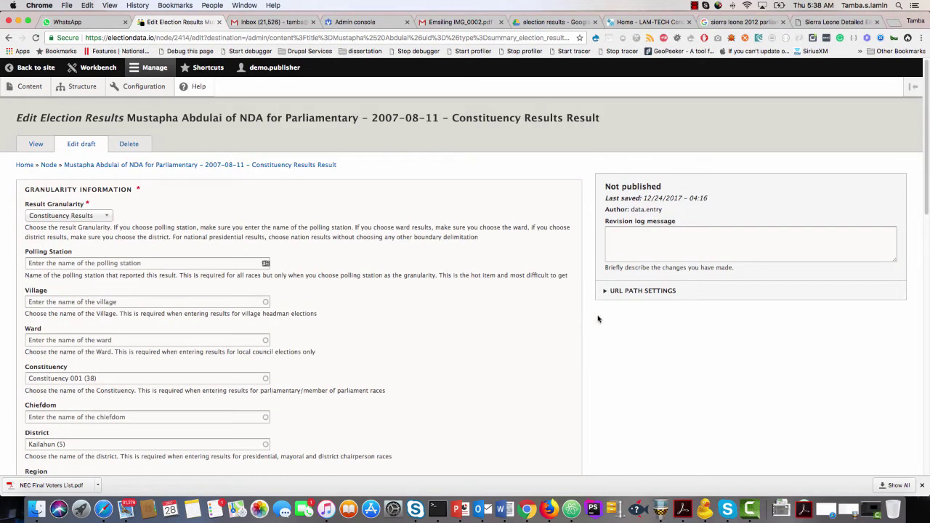
pyautogui.click(631, 237)
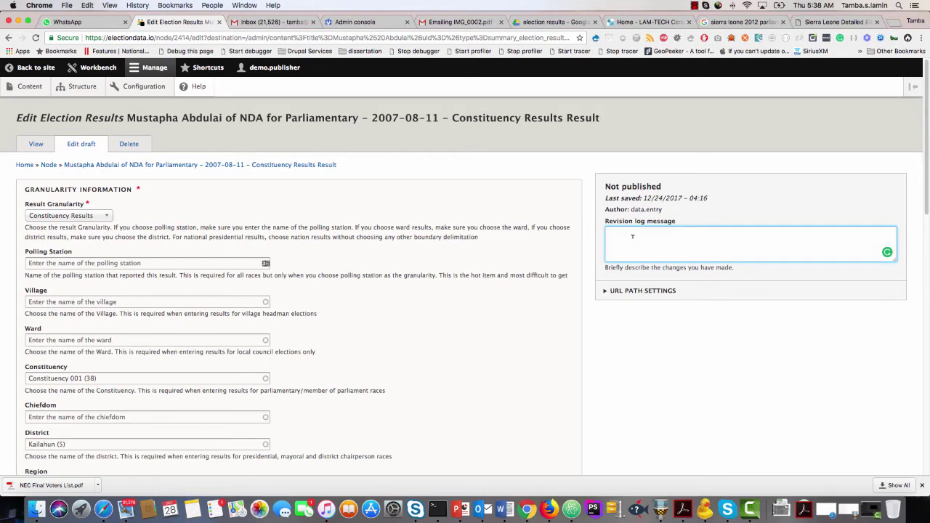
pyautogui.write('I have verified the information and confirm')
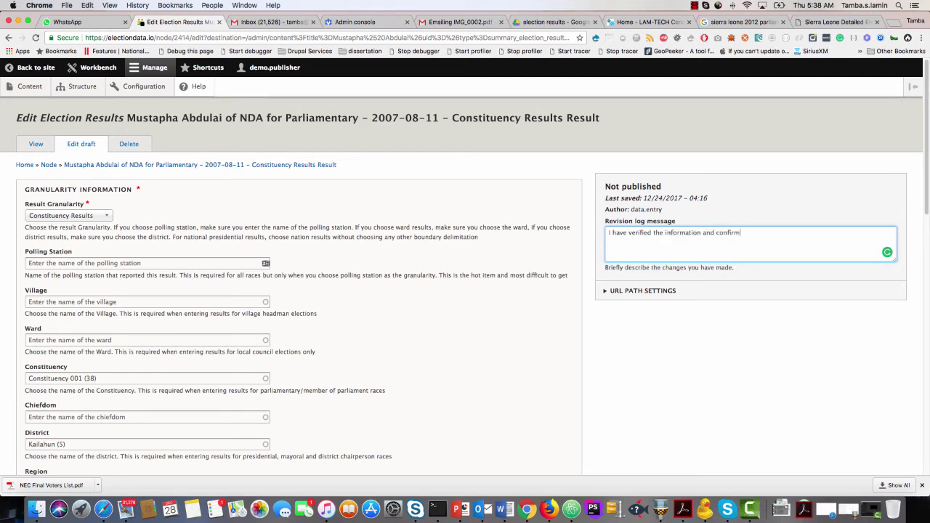
pyautogui.write(' that it is correct.')
# Enter NEC as the result's data source and save the election result
pyautogui.scroll(-15, 605, 357)
pyautogui.scroll(-3, 605, 356)
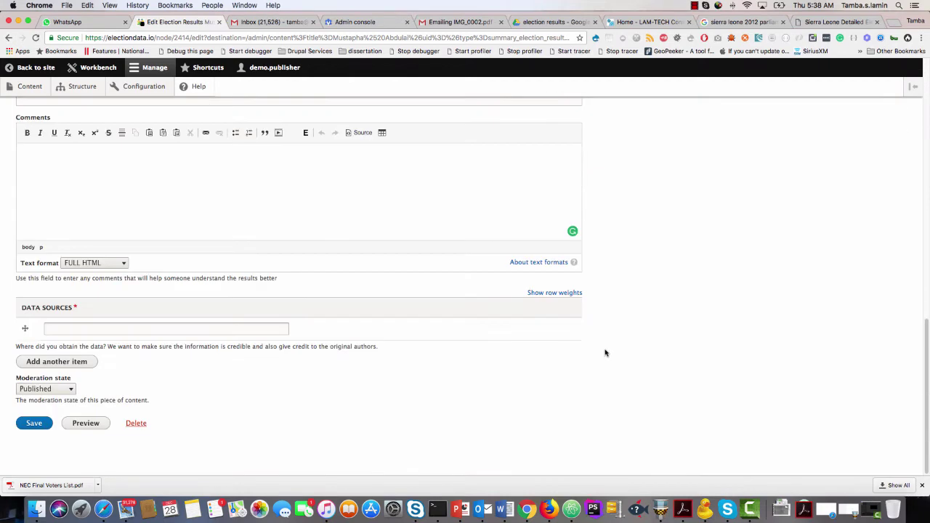
pyautogui.click(58, 327)
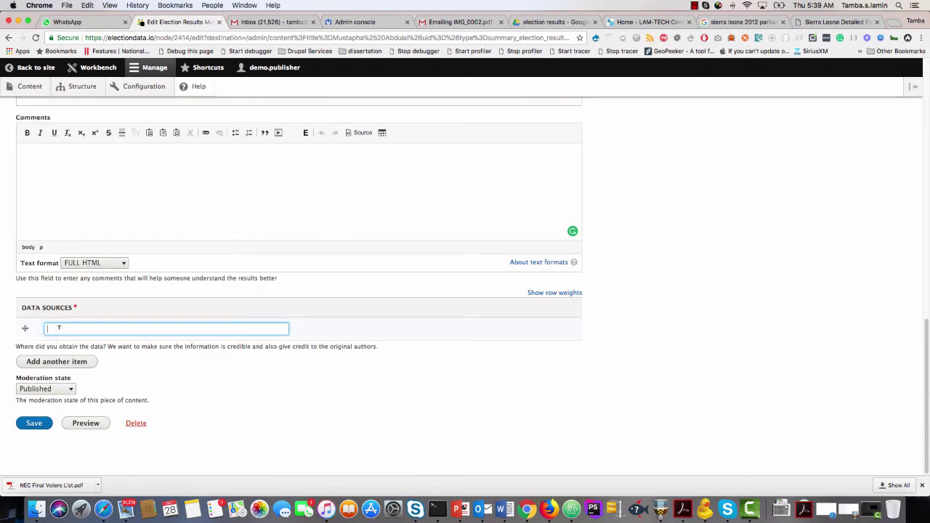
pyautogui.write('NEC')
pyautogui.click(38, 425)
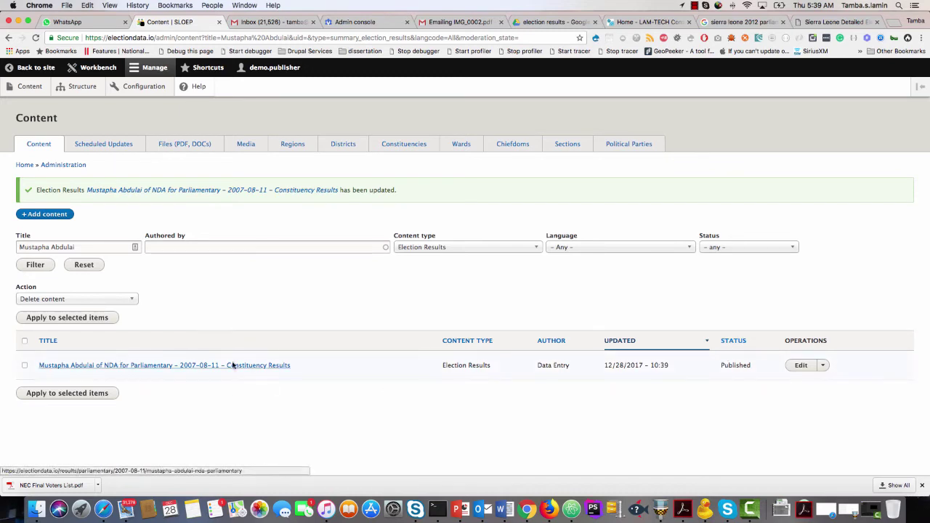
# Check the saved result's status in the content list, and open and look through its public page
pyautogui.doubleClick(736, 365)
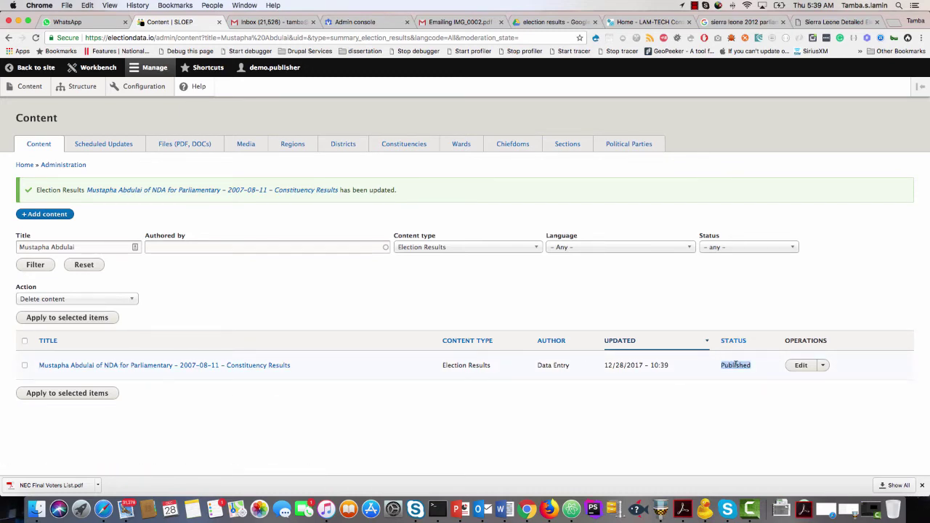
pyautogui.click(143, 368)
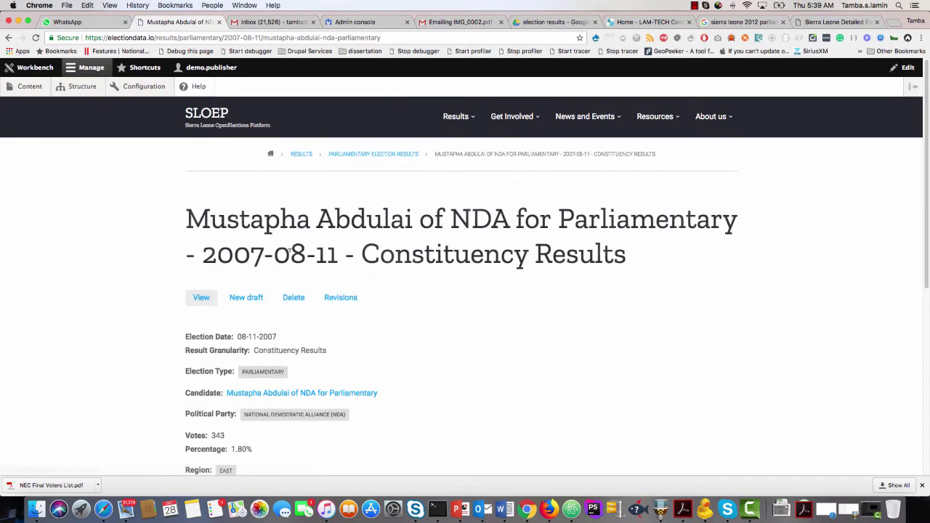
pyautogui.scroll(-5, 379, 395)
pyautogui.scroll(5, 380, 395)
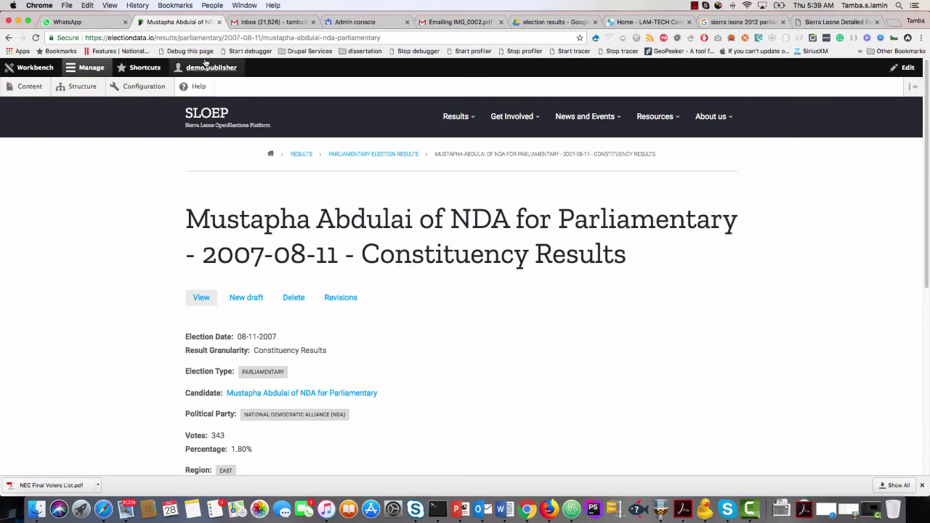
# Copy the result page's address, open it in an incognito window, and review the page as an anonymous visitor
pyautogui.click(209, 37)
pyautogui.rightClick(208, 37)
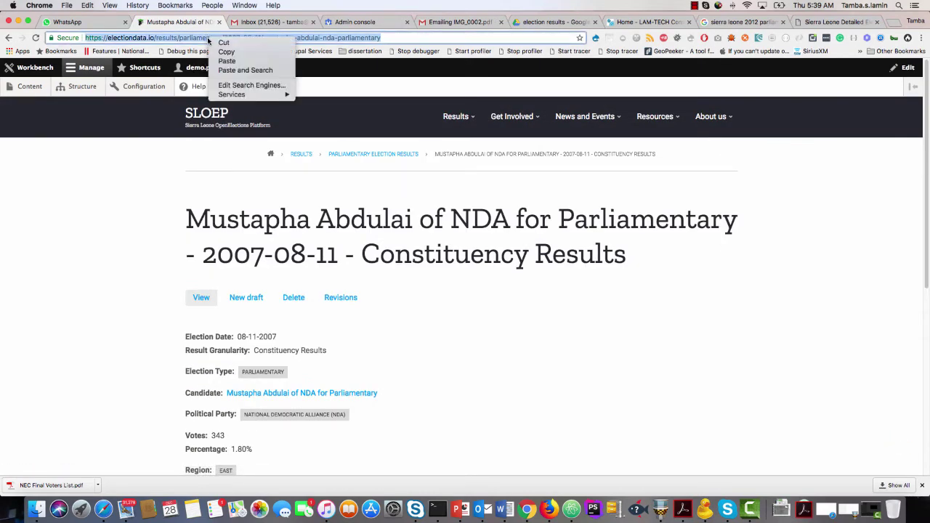
pyautogui.click(220, 51)
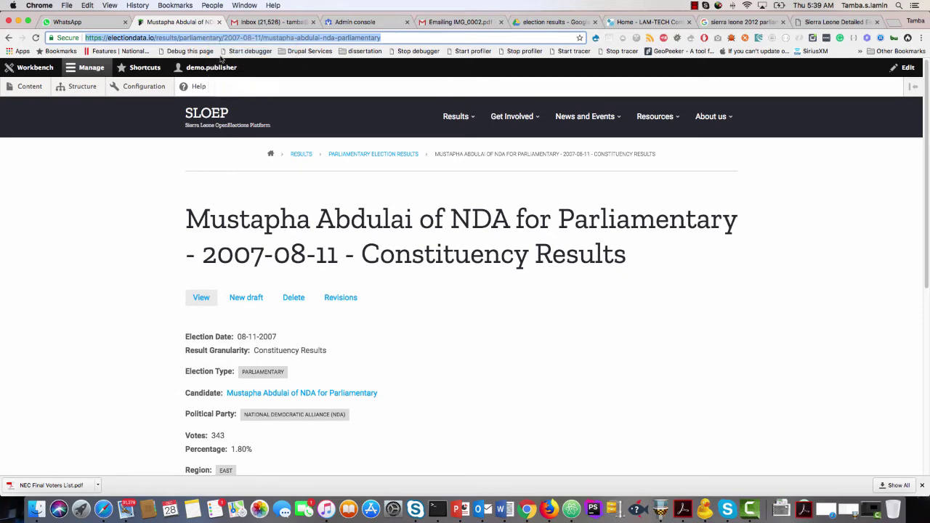
pyautogui.click(920, 37)
pyautogui.click(854, 67)
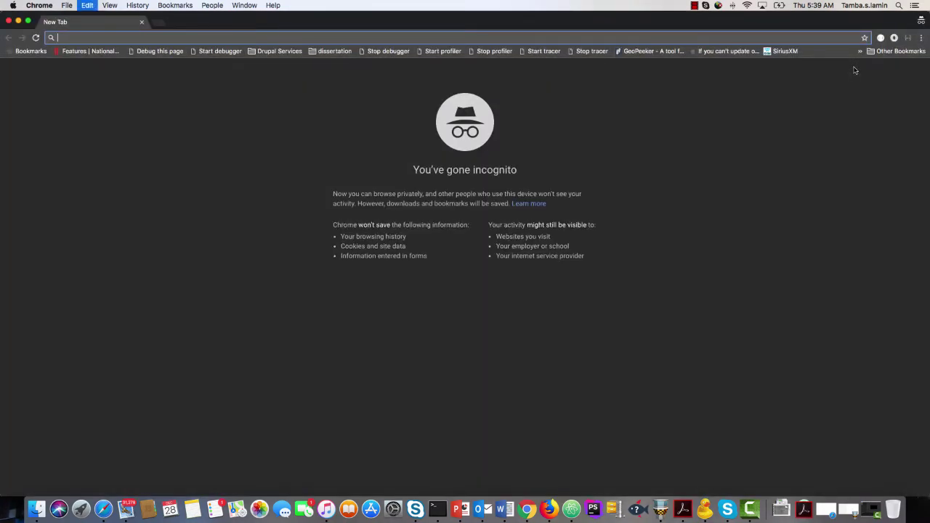
pyautogui.press('super+v')
pyautogui.press('Return')
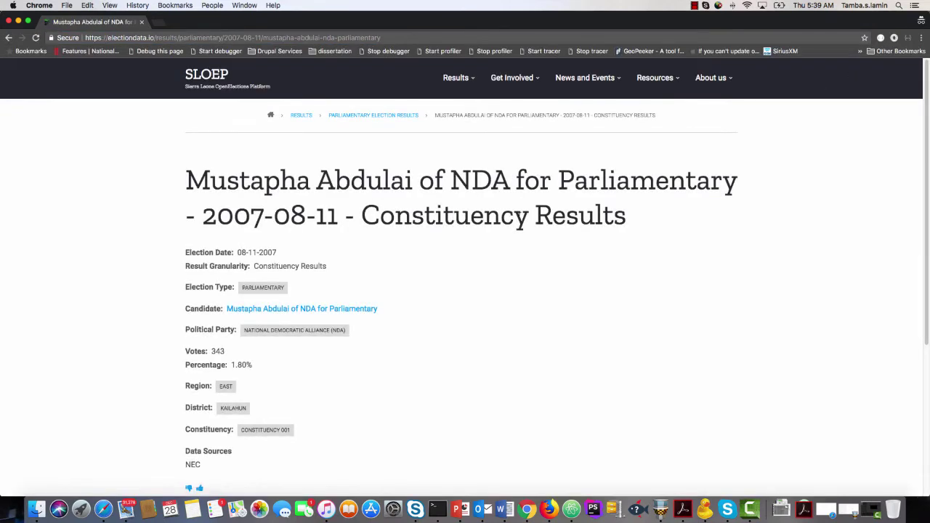
pyautogui.scroll(-5, 518, 218)
pyautogui.scroll(5, 518, 218)
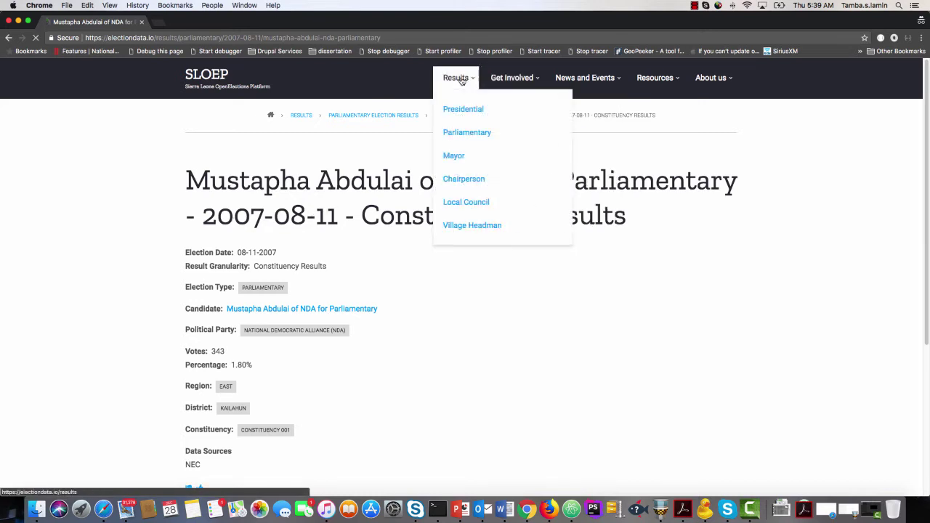
# Open the parliamentary election results as HTML cards, filter them to 2007-08-11 and Constituency Results, and look through the cards
pyautogui.click(461, 81)
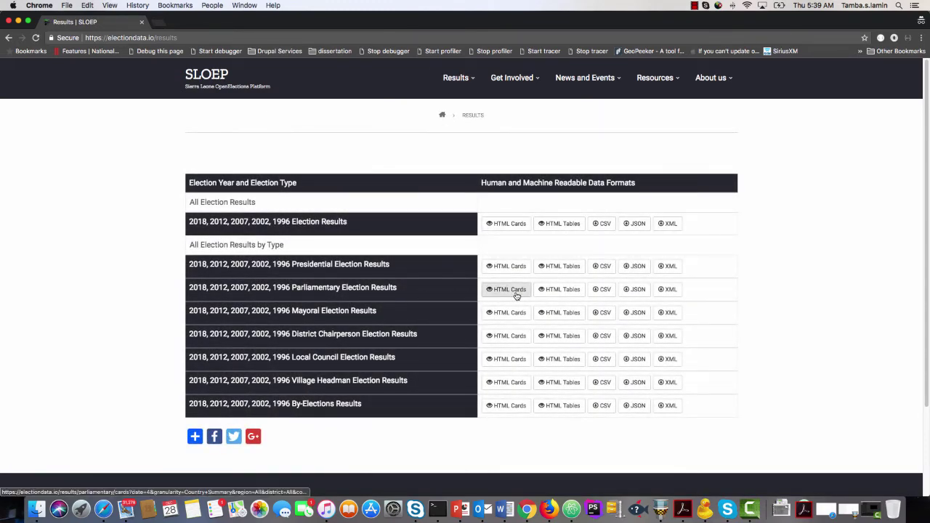
pyautogui.click(517, 292)
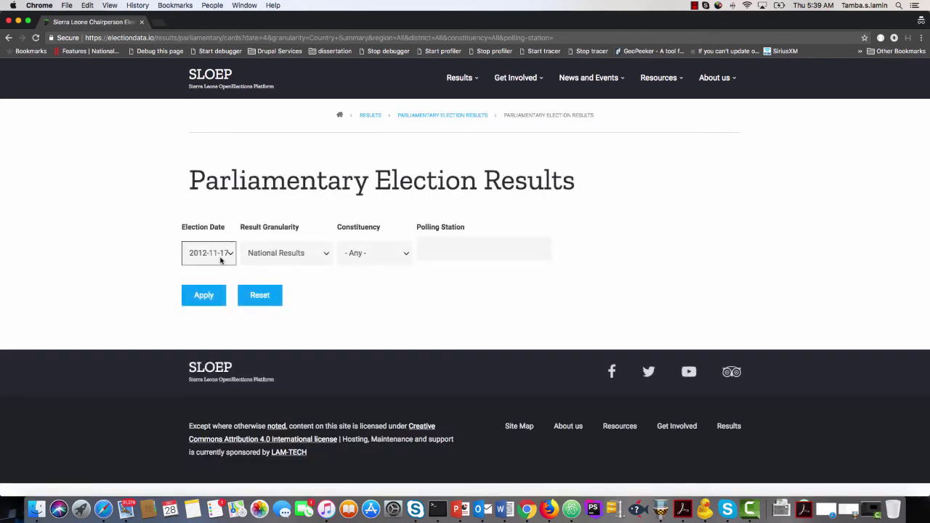
pyautogui.click(224, 255)
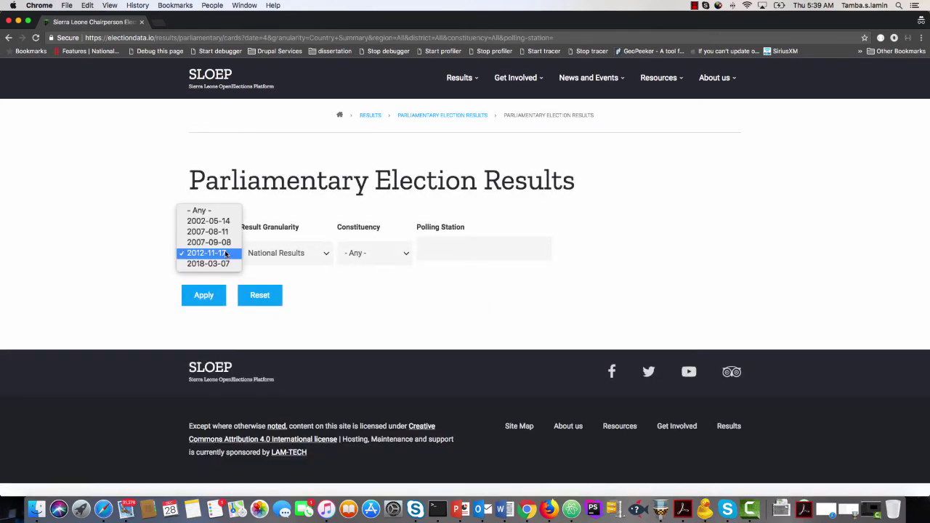
pyautogui.click(223, 232)
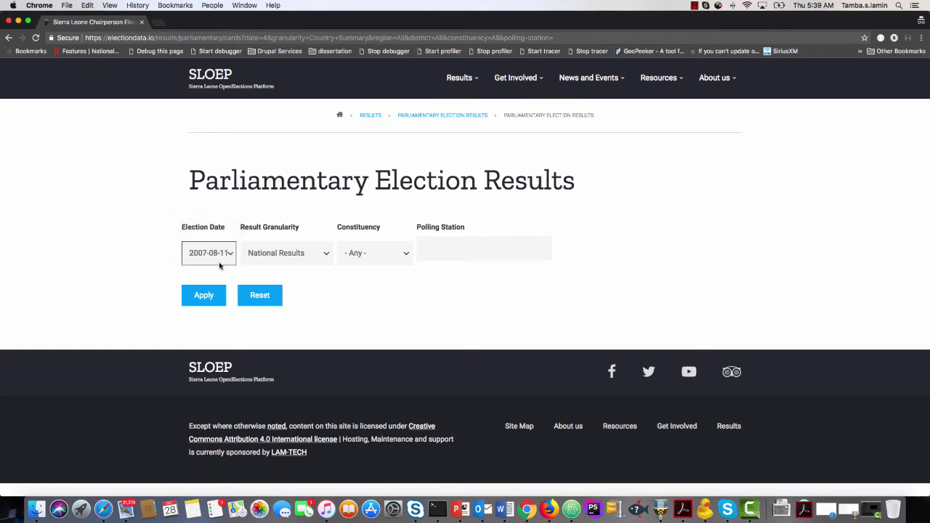
pyautogui.click(287, 250)
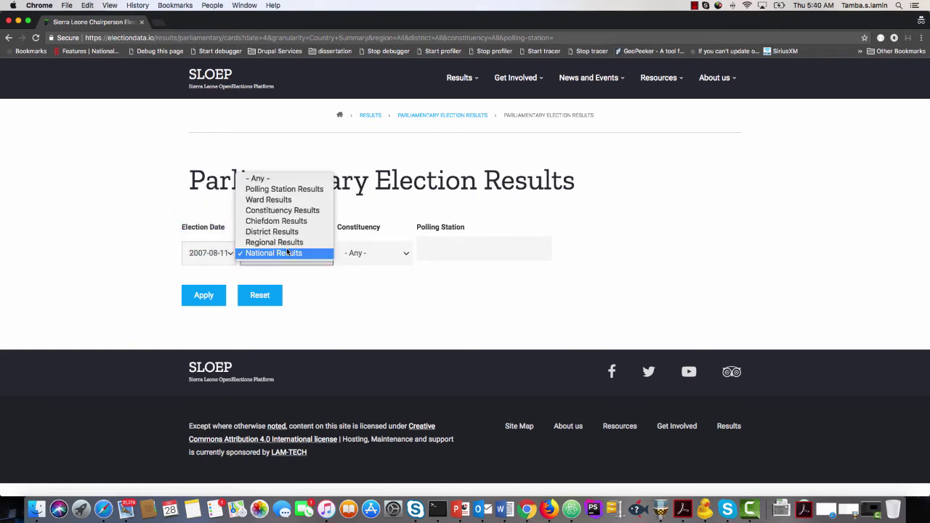
pyautogui.click(286, 210)
pyautogui.click(207, 295)
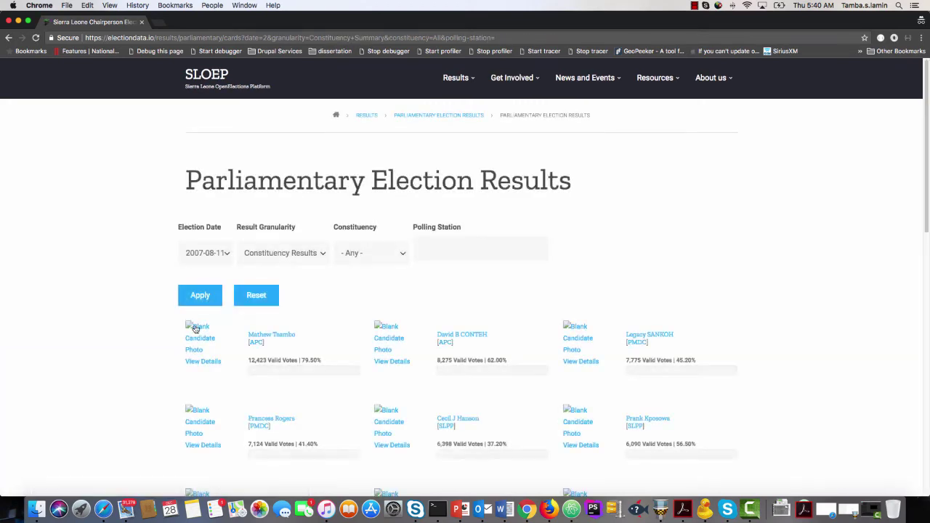
pyautogui.scroll(-2, 193, 327)
pyautogui.scroll(-3, 192, 334)
pyautogui.scroll(5, 193, 334)
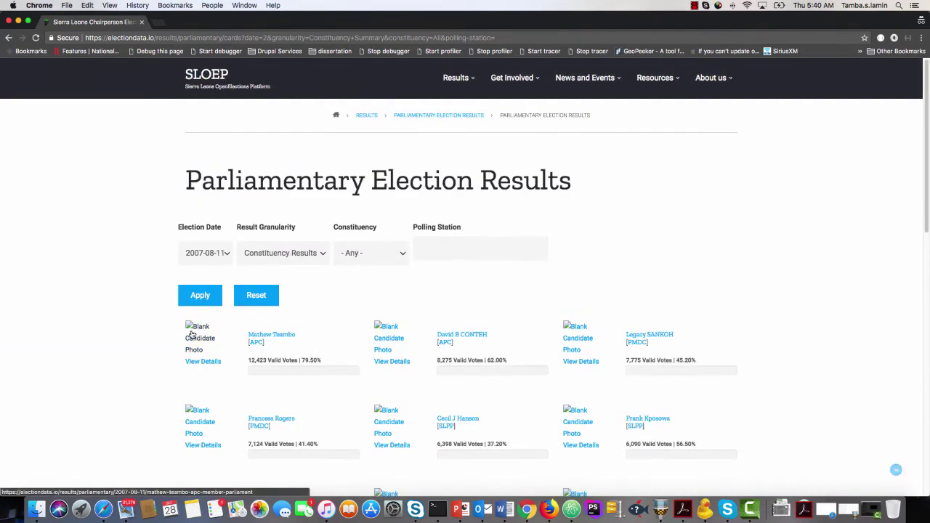
# Narrow the parliamentary result cards to Constituency 001 and examine the published result listed there
pyautogui.click(375, 234)
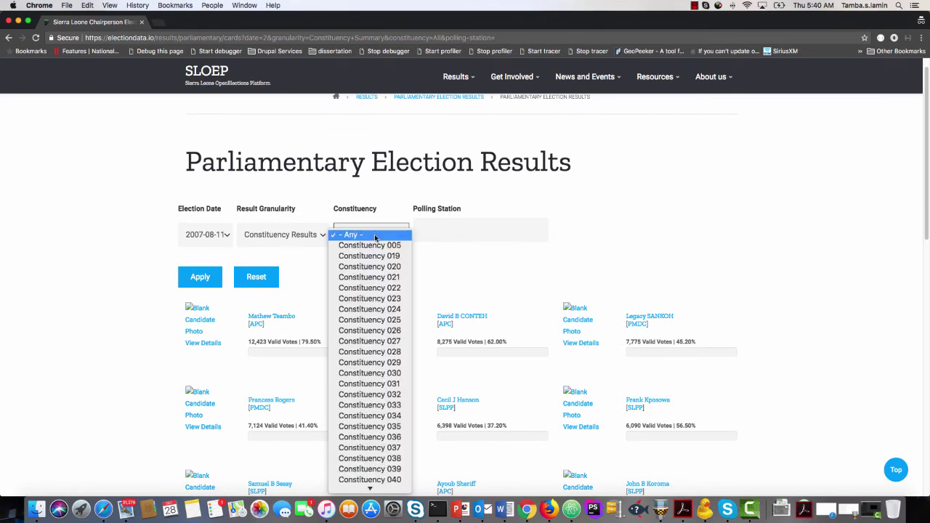
pyautogui.scroll(-10, 376, 237)
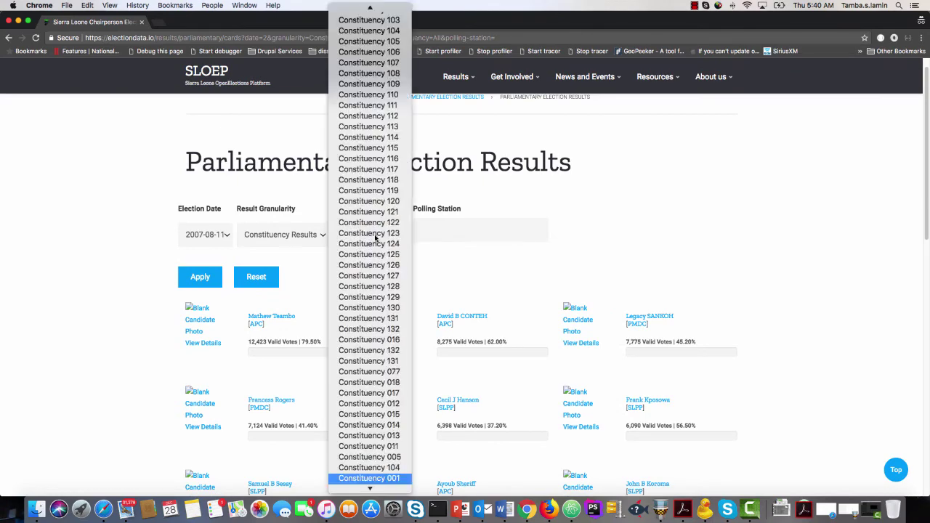
pyautogui.click(393, 478)
pyautogui.click(215, 276)
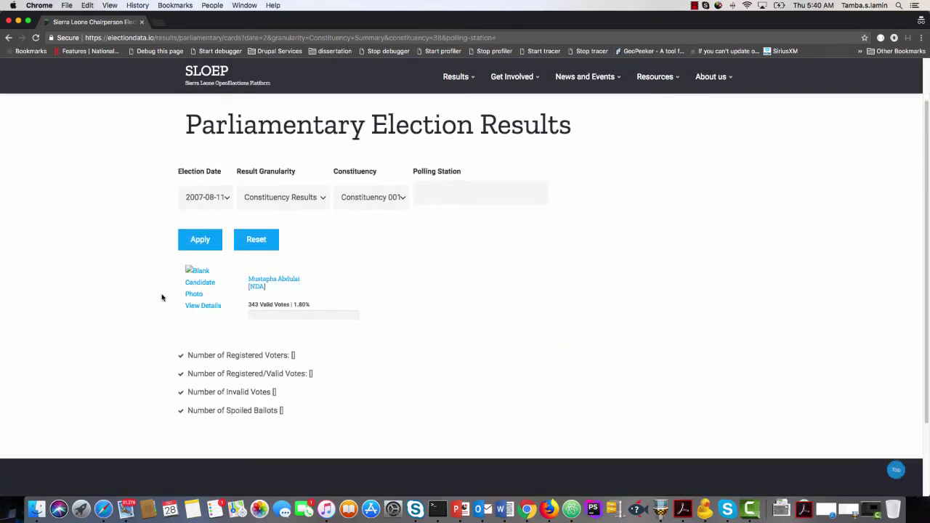
pyautogui.scroll(-1, 176, 266)
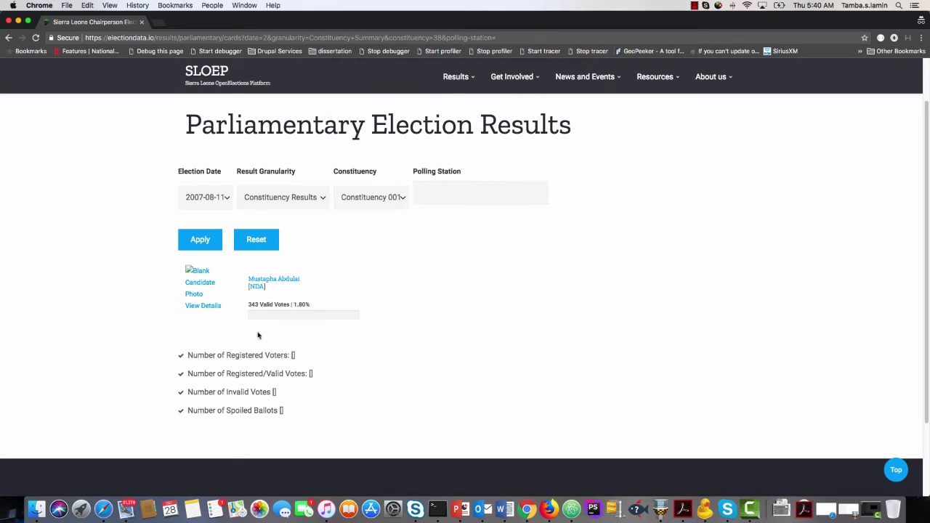
# Inspect the candidate photo's image element in the developer tools and close them again
pyautogui.rightClick(198, 273)
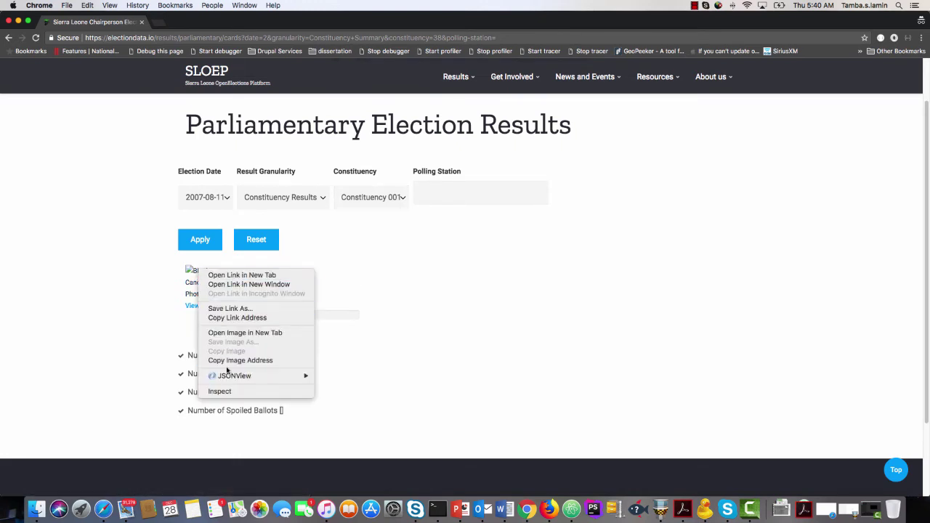
pyautogui.click(222, 389)
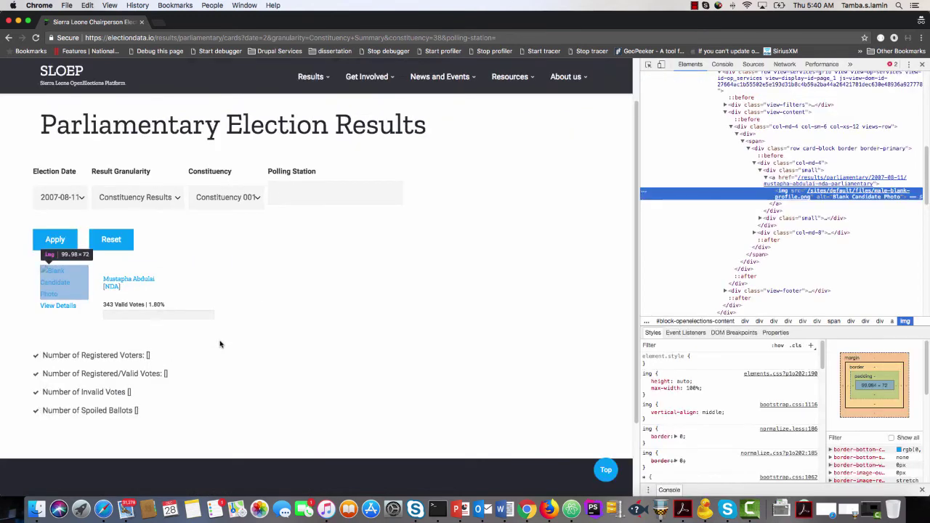
pyautogui.click(608, 109)
pyautogui.click(923, 66)
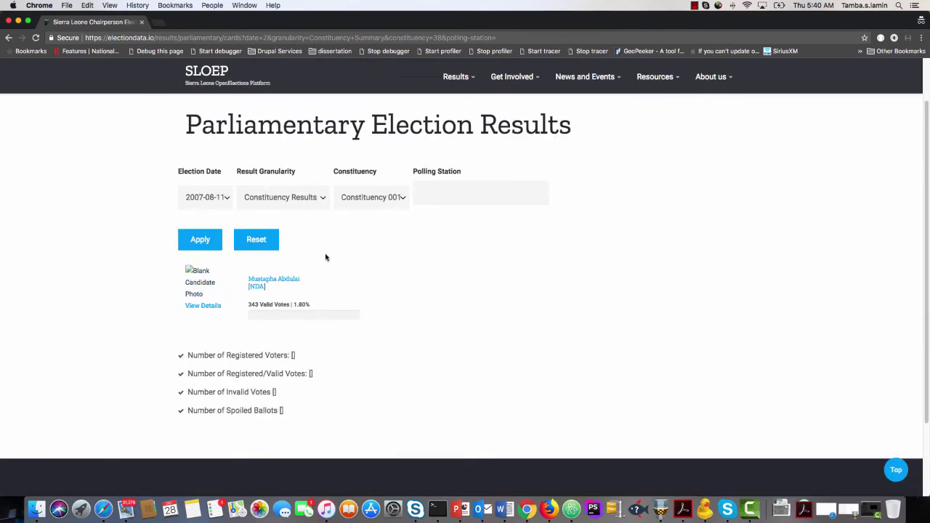
# Return to the publisher's window, load the content list, and copy the Constituency 1 SLPP candidate's name from the 2007 results text file
pyautogui.click(19, 22)
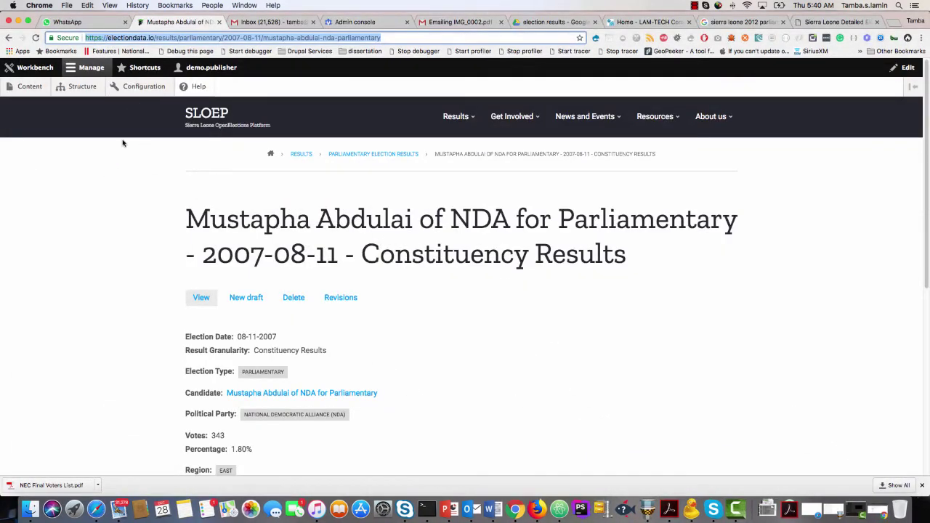
pyautogui.click(36, 87)
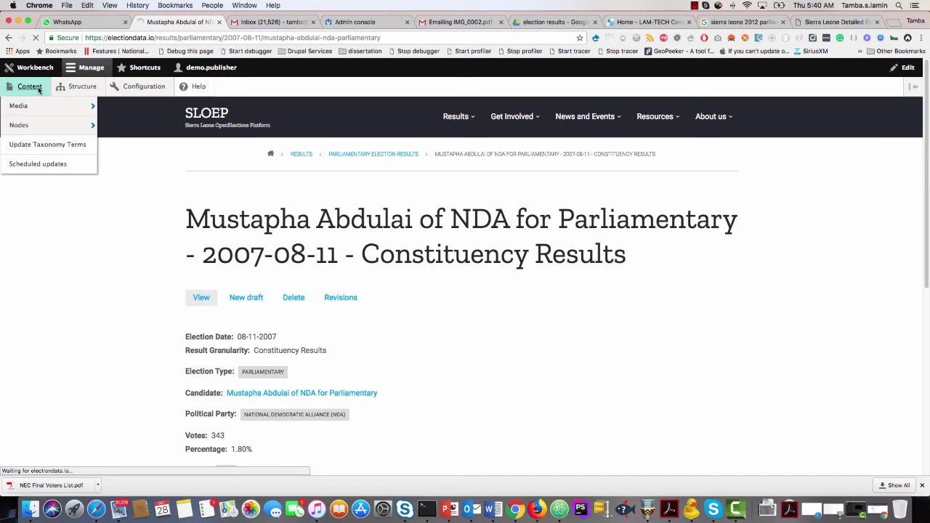
pyautogui.click(549, 22)
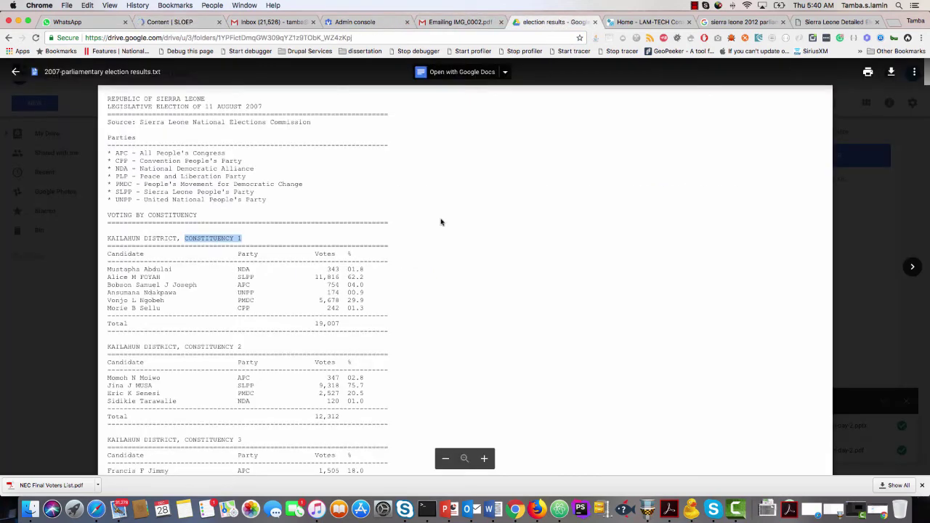
pyautogui.moveTo(108, 277); pyautogui.dragTo(159, 277)
pyautogui.press('super+c')
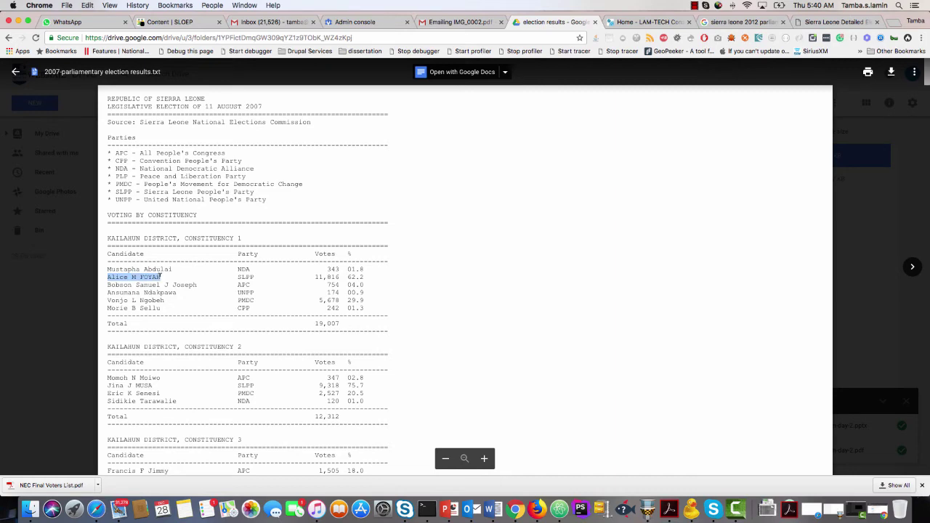
# Filter the SLOEP content list by title using the copied full candidate name
pyautogui.click(178, 24)
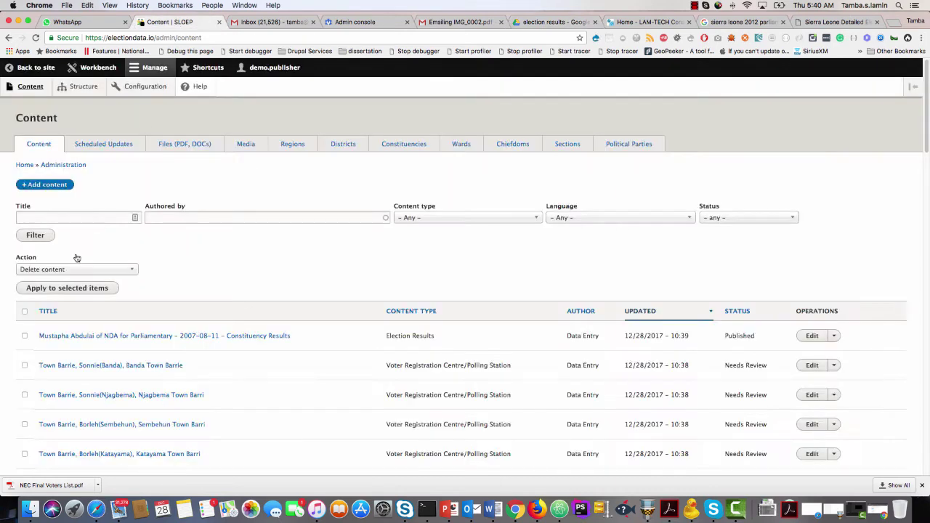
pyautogui.click(55, 216)
pyautogui.press('super+v')
pyautogui.click(37, 236)
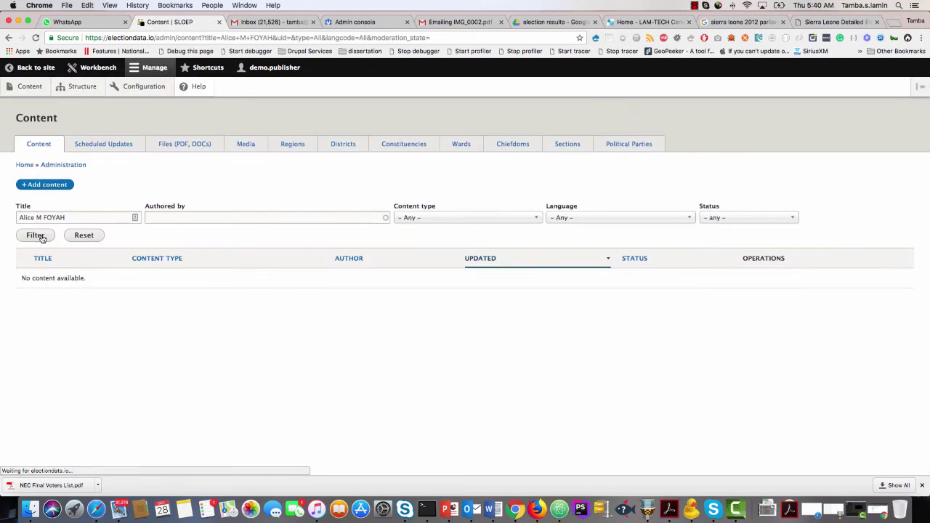
# Shorten the title filter to the candidate's first name only and filter the content list again
pyautogui.moveTo(35, 215); pyautogui.dragTo(81, 212)
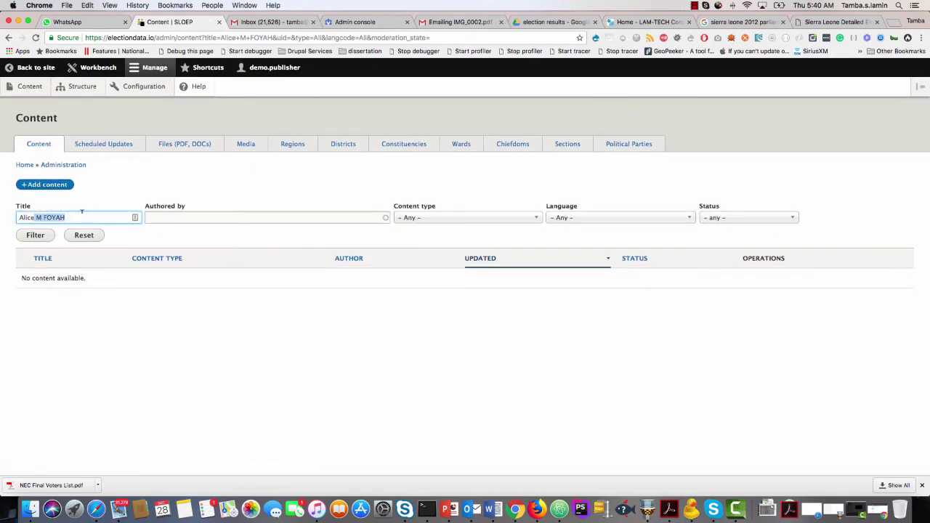
pyautogui.press('BackSpace')
pyautogui.click(40, 235)
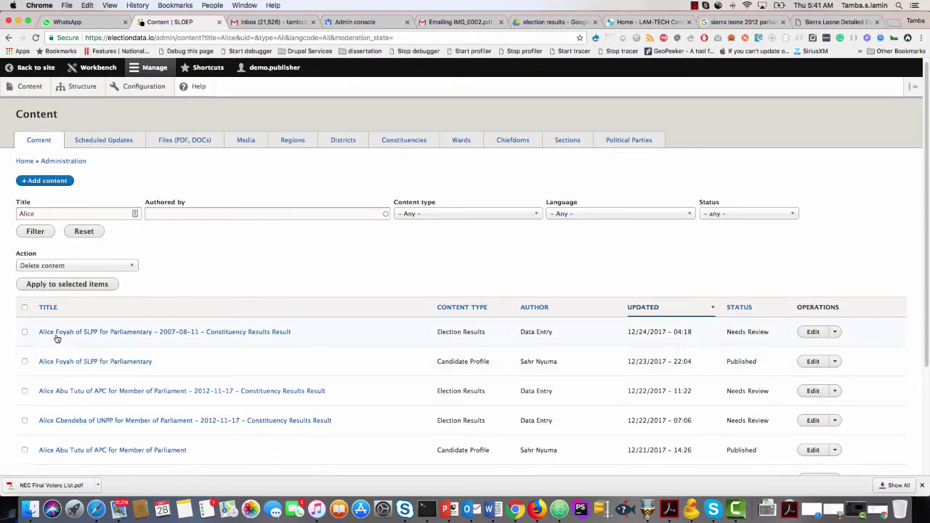
# Open the SLPP candidate's 2007-08-11 constituency result that needs review, look through it, and copy its page address
pyautogui.click(183, 332)
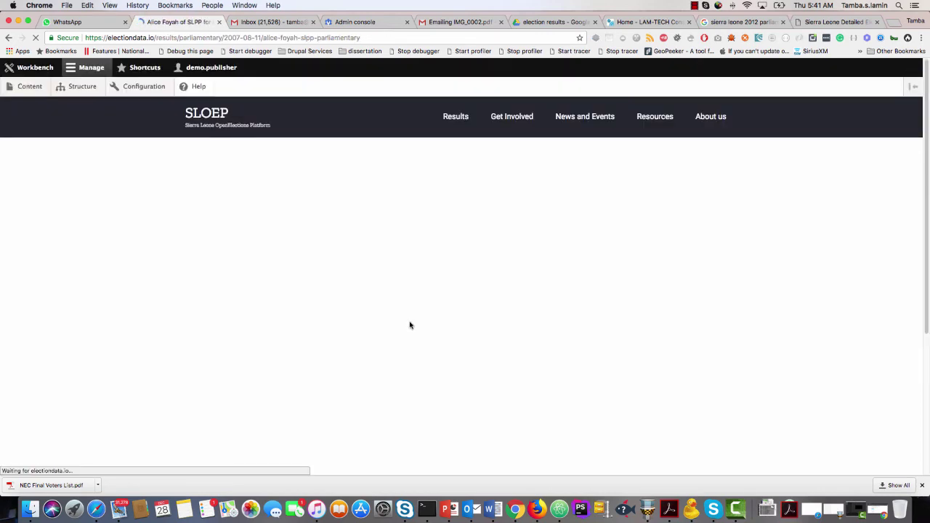
pyautogui.scroll(-2, 388, 281)
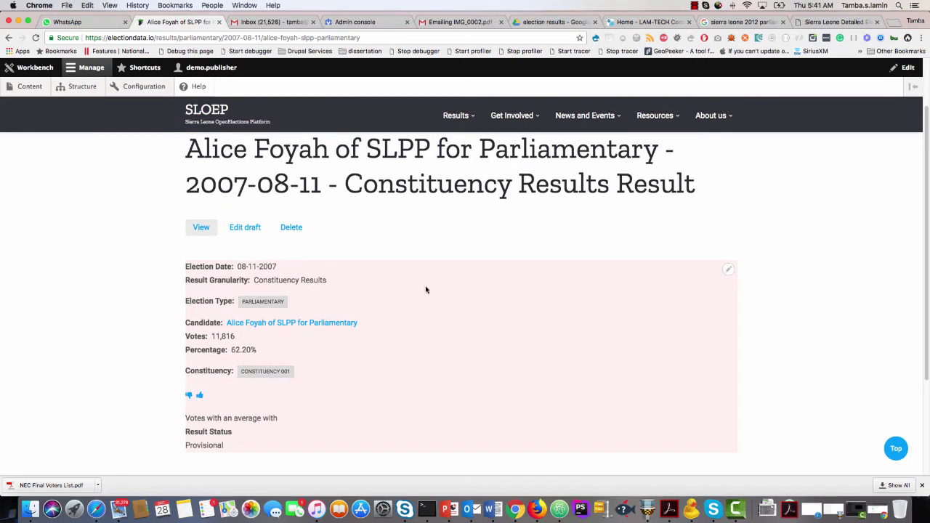
pyautogui.click(297, 37)
pyautogui.rightClick(297, 37)
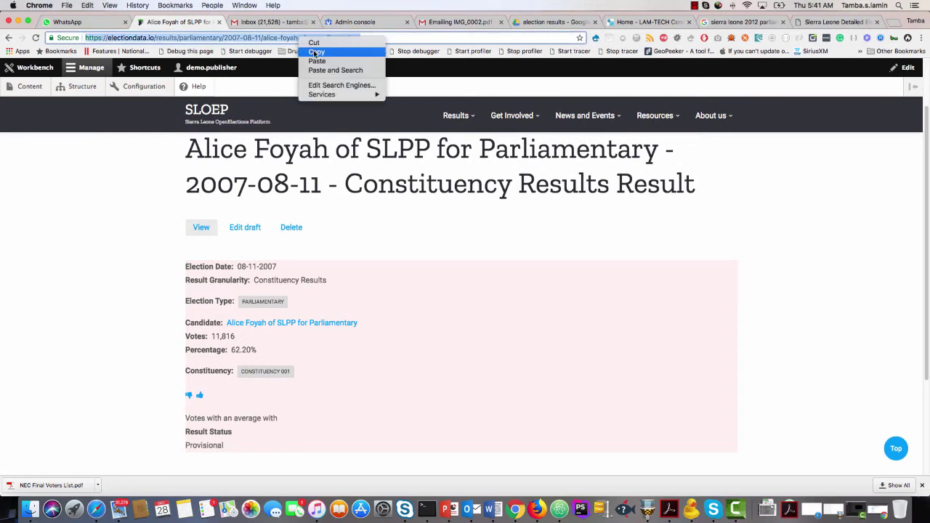
pyautogui.click(315, 52)
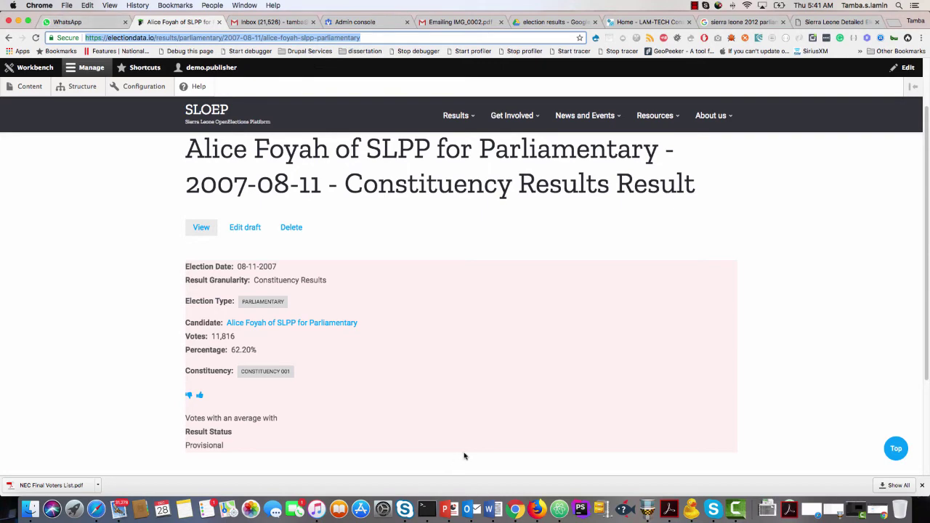
# Open the copied address of the unpublished result in a new incognito tab and check what an anonymous visitor gets
pyautogui.moveTo(523, 518); pyautogui.dragTo(545, 407)
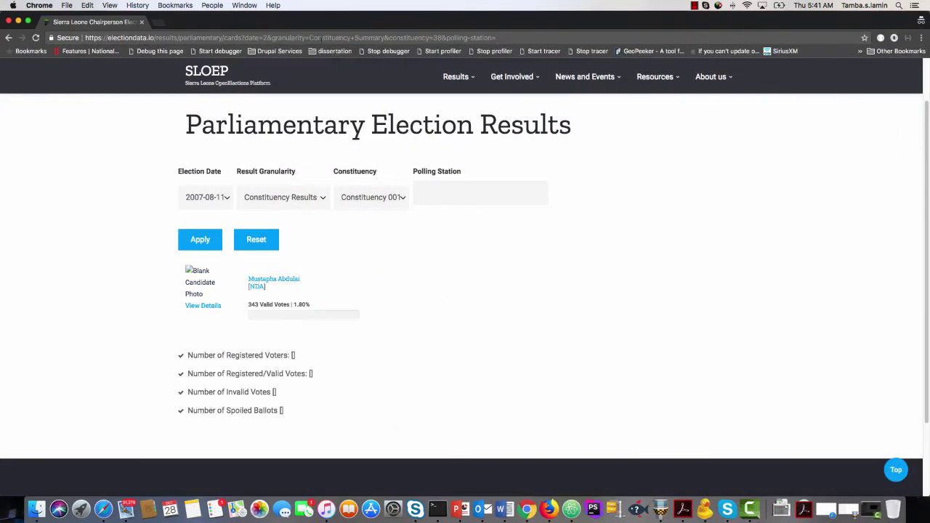
pyautogui.click(164, 24)
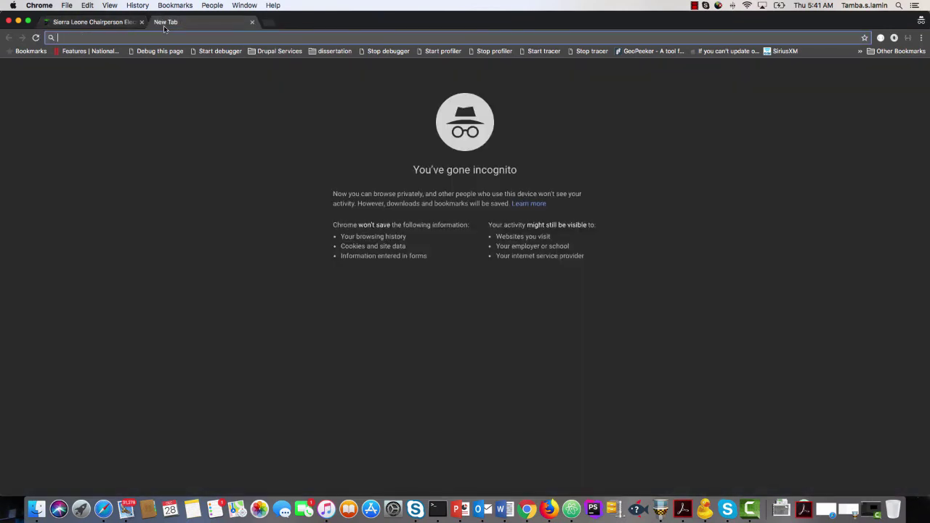
pyautogui.press('super+v')
pyautogui.press('Return')
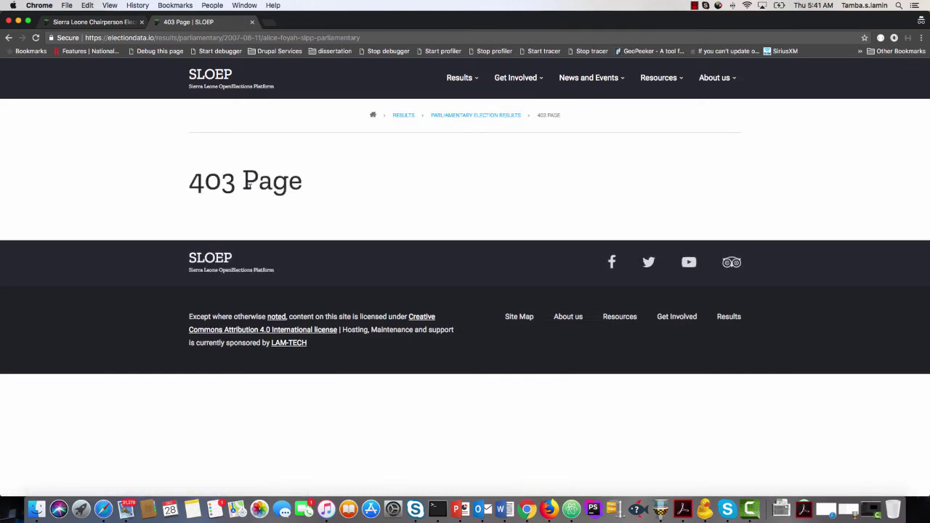
pyautogui.moveTo(188, 180); pyautogui.dragTo(303, 181)
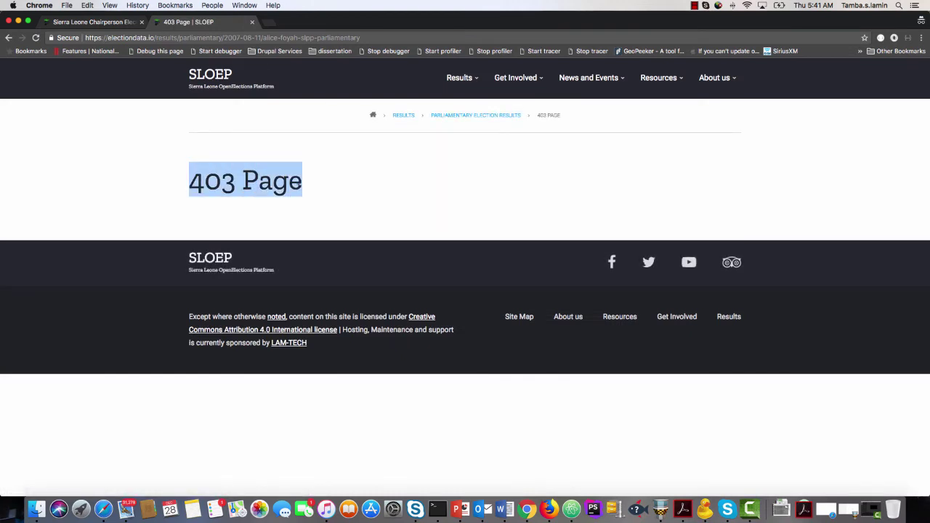
# Reload the incognito page while recording its network requests and examine the response status of the result page
pyautogui.rightClick(133, 162)
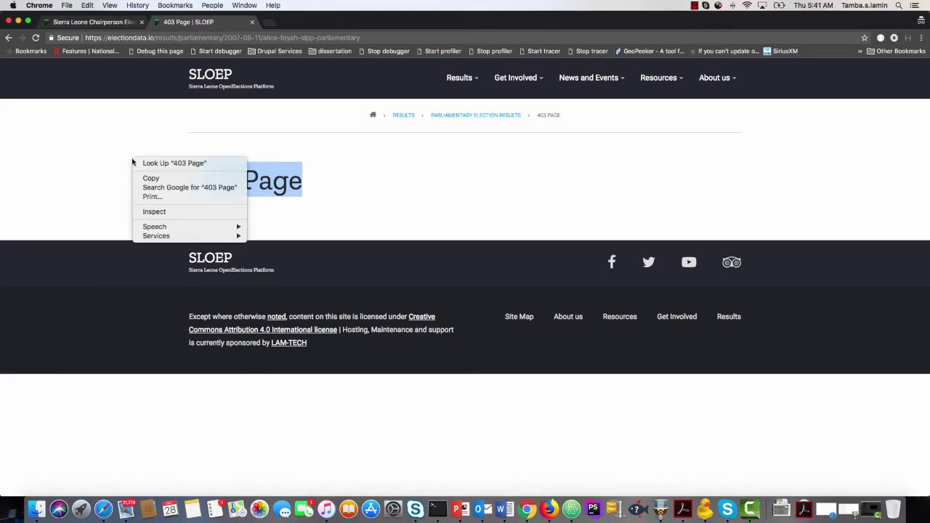
pyautogui.click(155, 211)
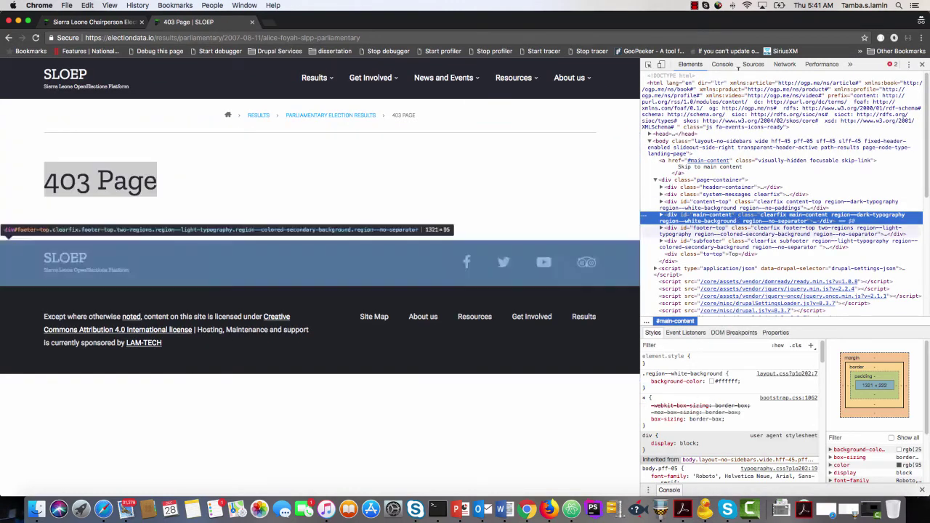
pyautogui.click(784, 64)
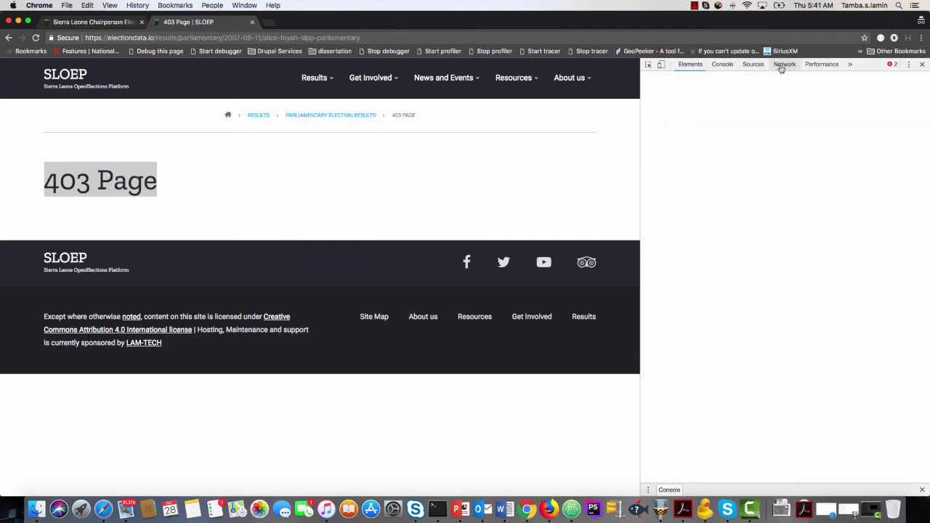
pyautogui.click(38, 39)
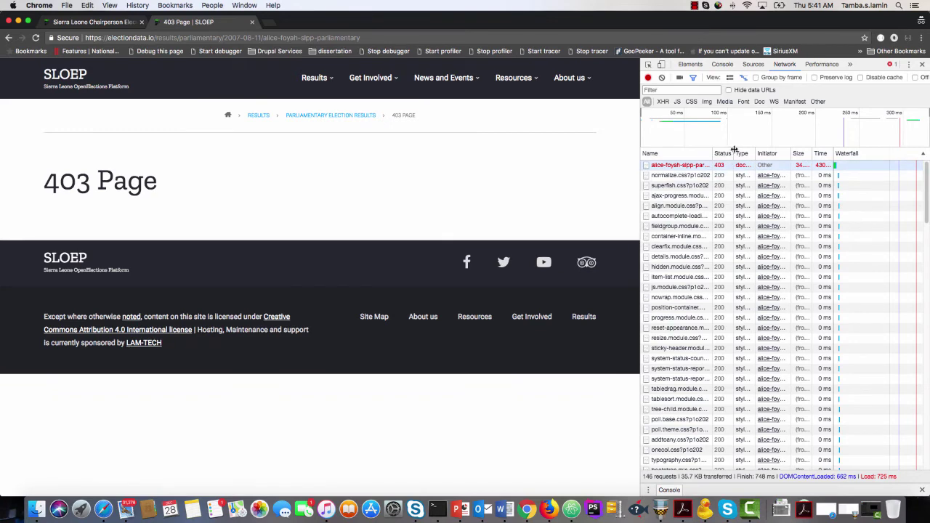
pyautogui.moveTo(731, 150); pyautogui.dragTo(779, 148)
pyautogui.click(780, 148)
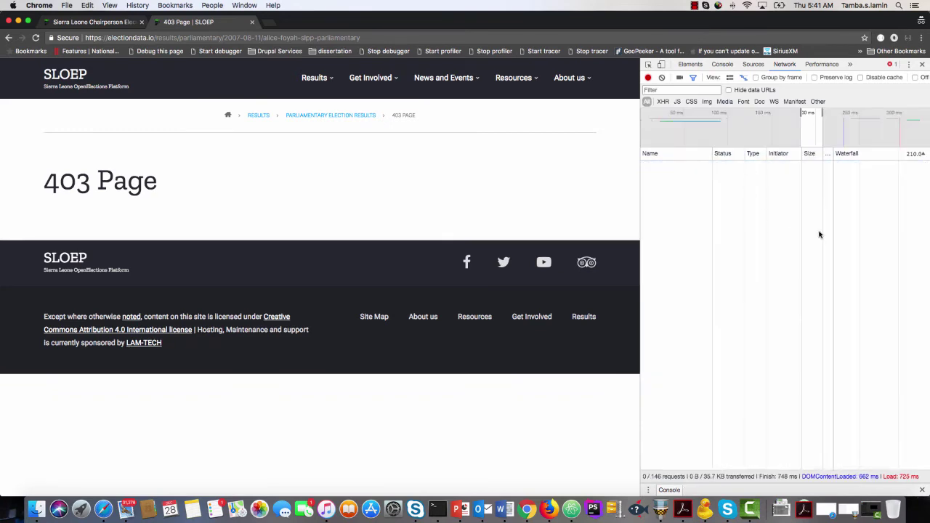
# Reload the anonymous result page to list its network requests, and return to the publisher's browser window
pyautogui.click(35, 37)
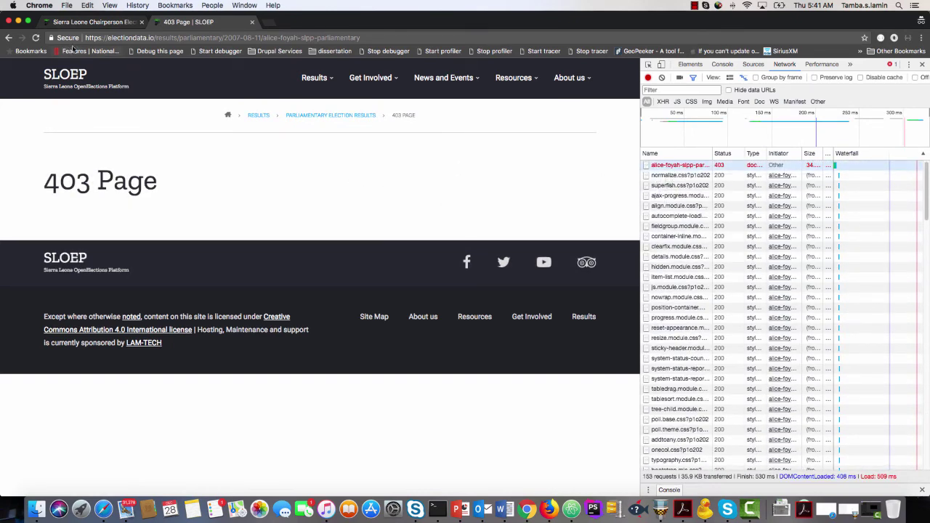
pyautogui.click(17, 22)
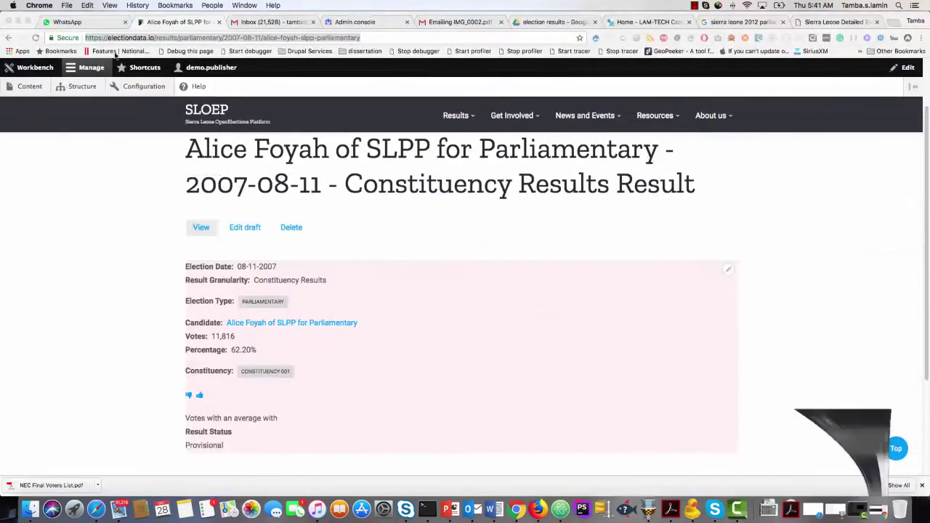
# Open the unpublished result's draft for editing and set its district to Kailahun and its region to East
pyautogui.click(245, 228)
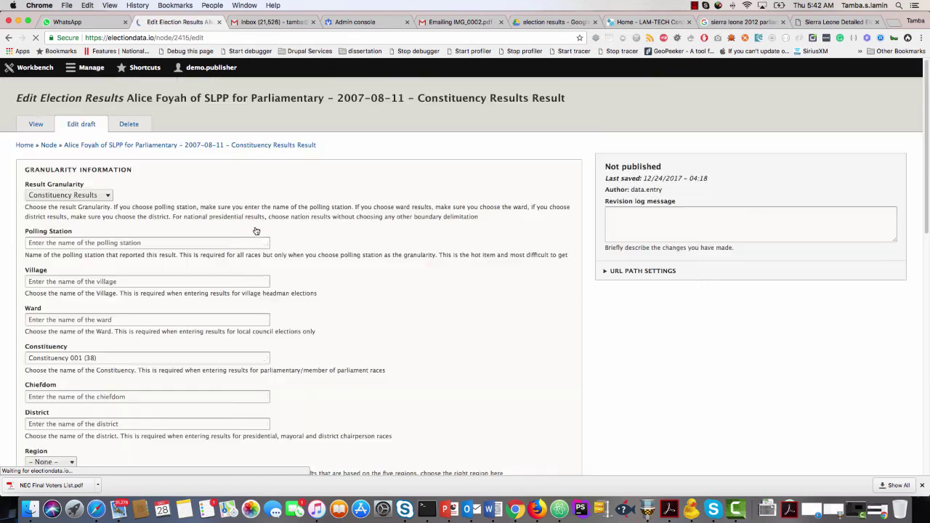
pyautogui.scroll(-1, 253, 222)
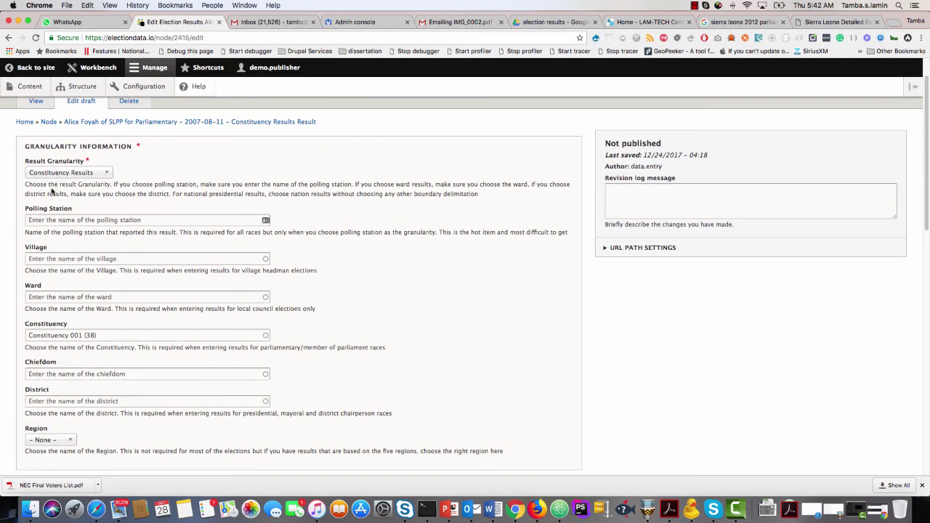
pyautogui.scroll(-1, 23, 304)
pyautogui.click(81, 304)
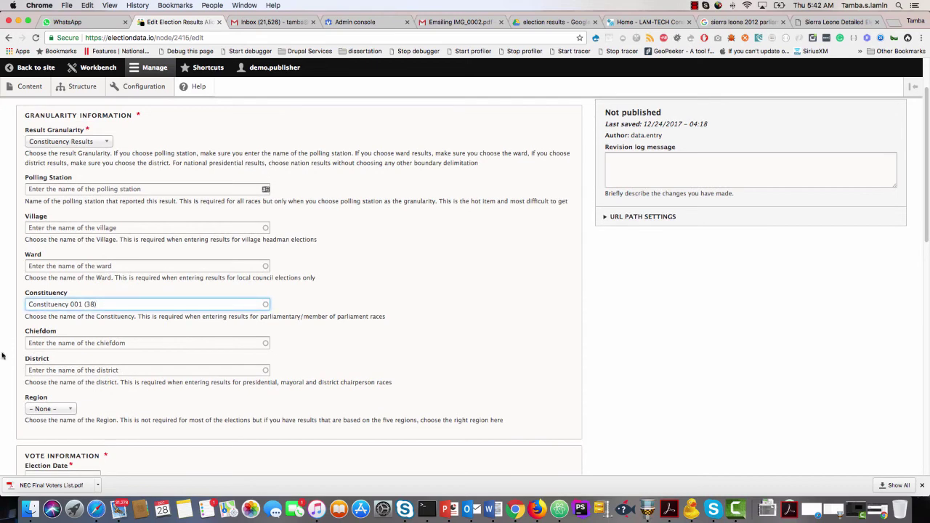
pyautogui.scroll(-1, 16, 354)
pyautogui.click(49, 335)
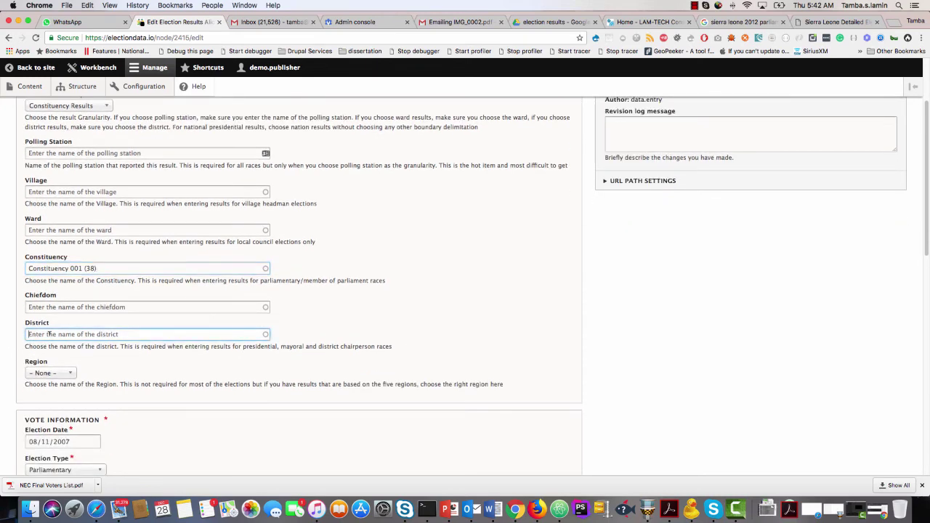
pyautogui.write('kail')
pyautogui.click(45, 345)
pyautogui.click(51, 374)
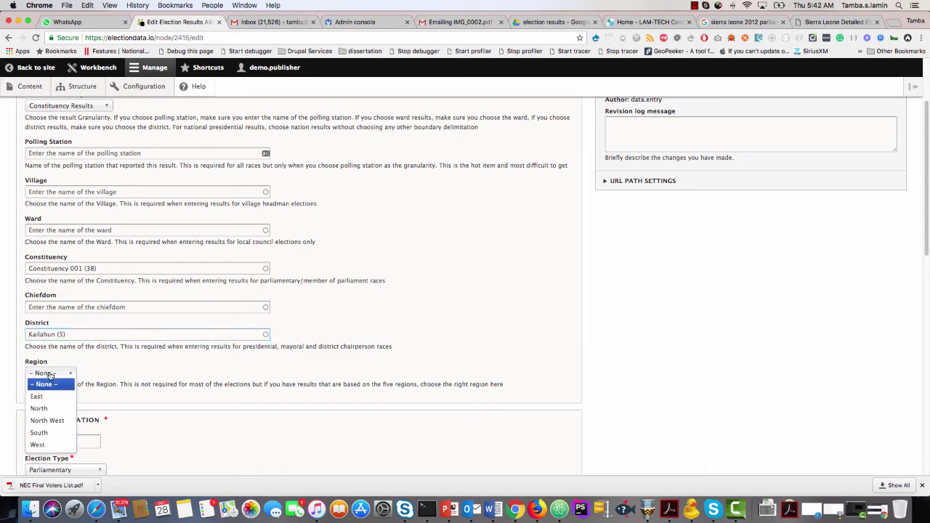
pyautogui.click(38, 396)
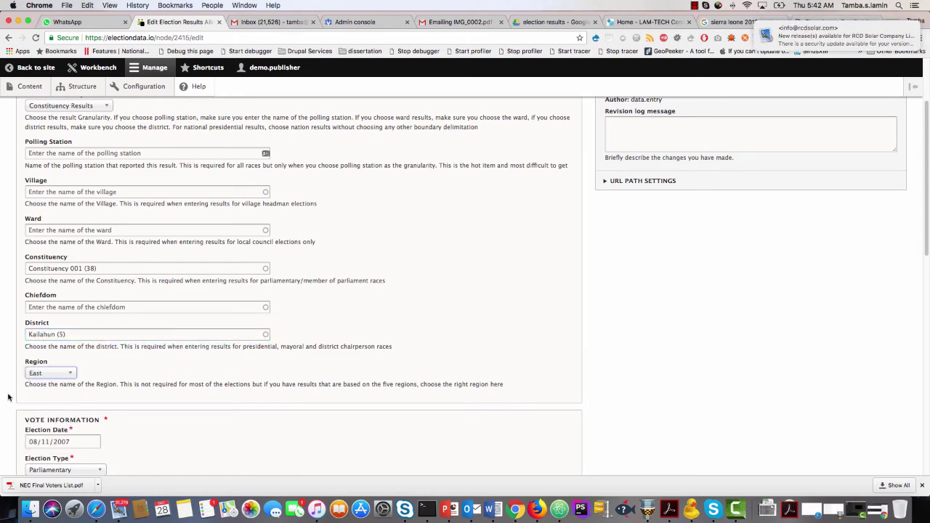
# Set the candidate's political party in the vote information to Sierra Leone Peoples Party (SLPP)
pyautogui.scroll(-5, 9, 396)
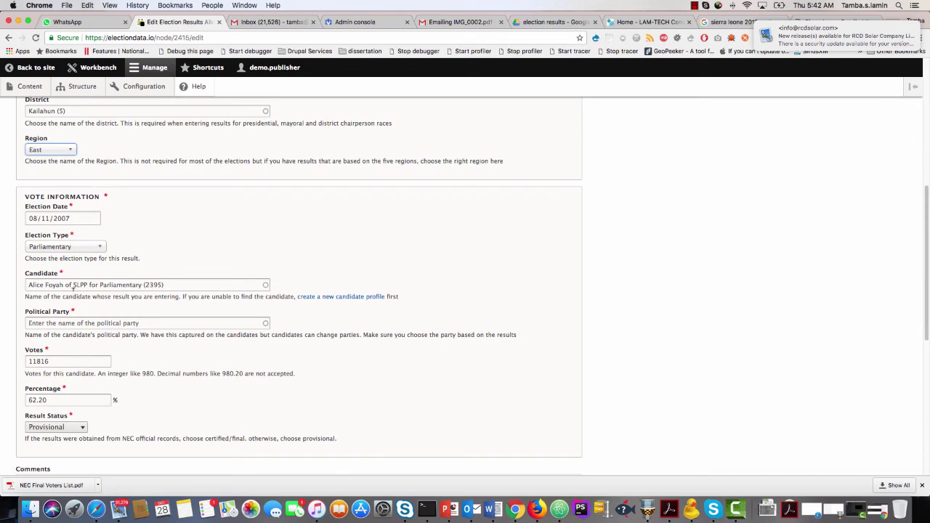
pyautogui.click(74, 323)
pyautogui.write('SLL')
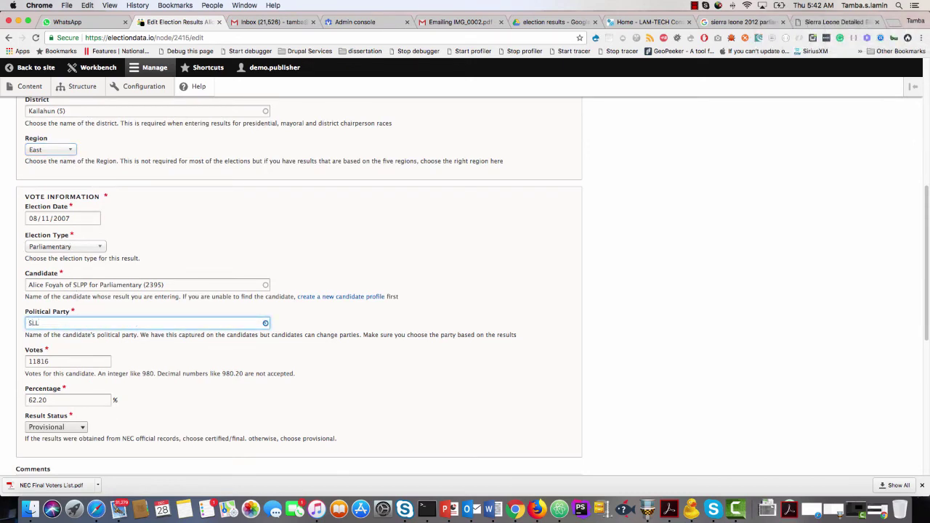
pyautogui.press('BackSpace')
pyautogui.write('PP')
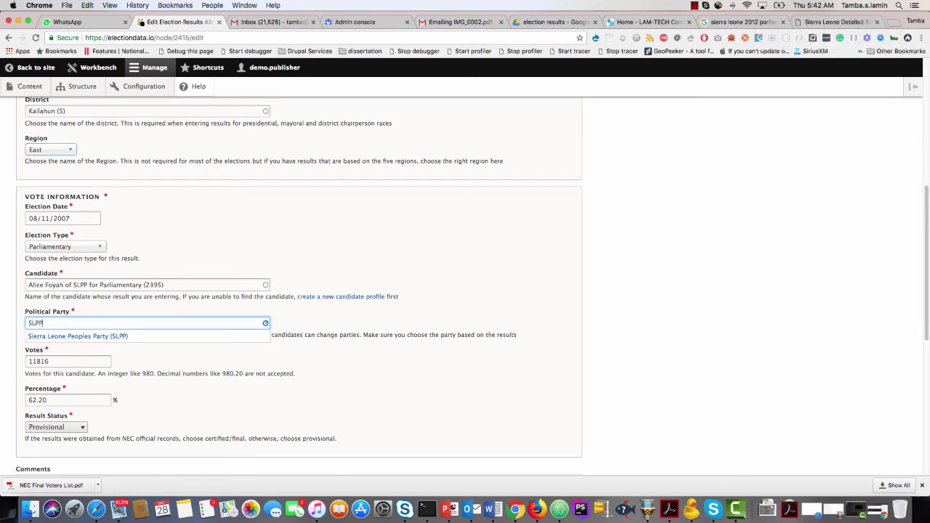
pyautogui.click(79, 335)
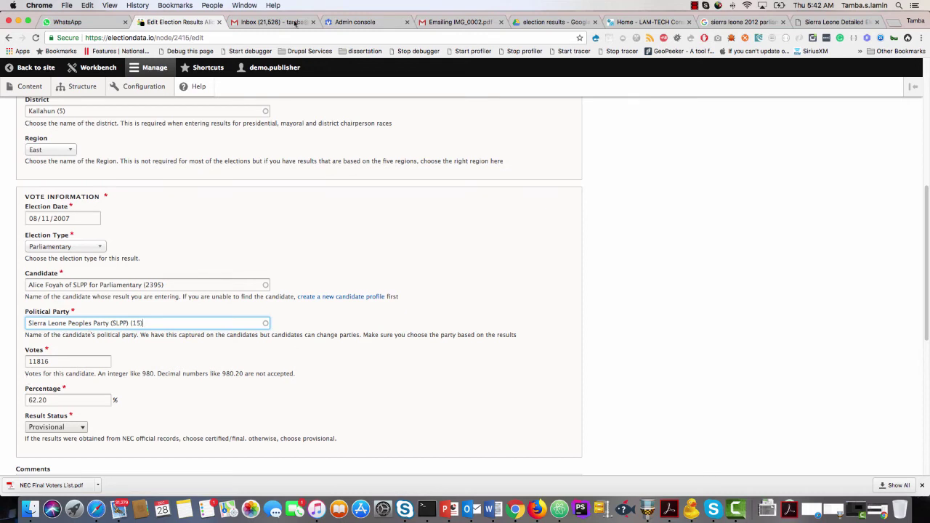
# Compare the votes and percentage with the 2007 source document in Google Drive, and set the result status to Final/Certified
pyautogui.click(571, 23)
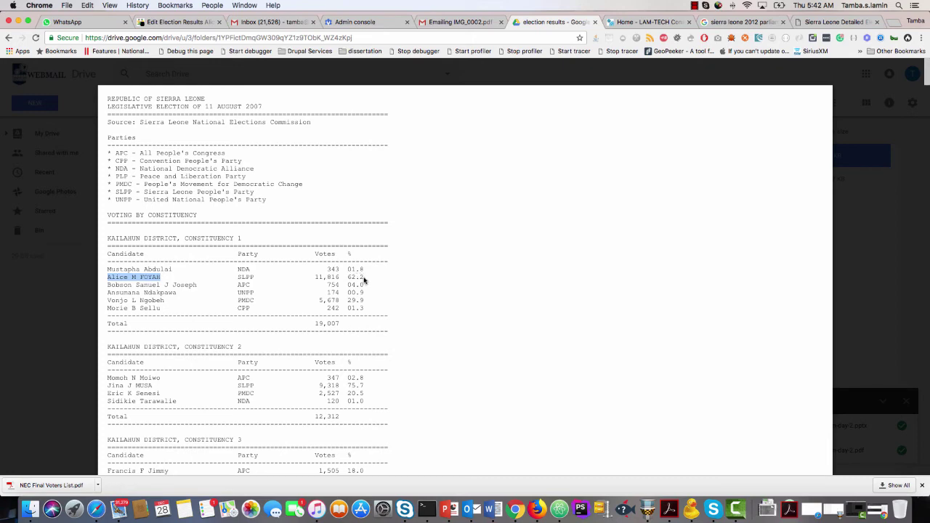
pyautogui.click(181, 22)
pyautogui.scroll(-2, 80, 358)
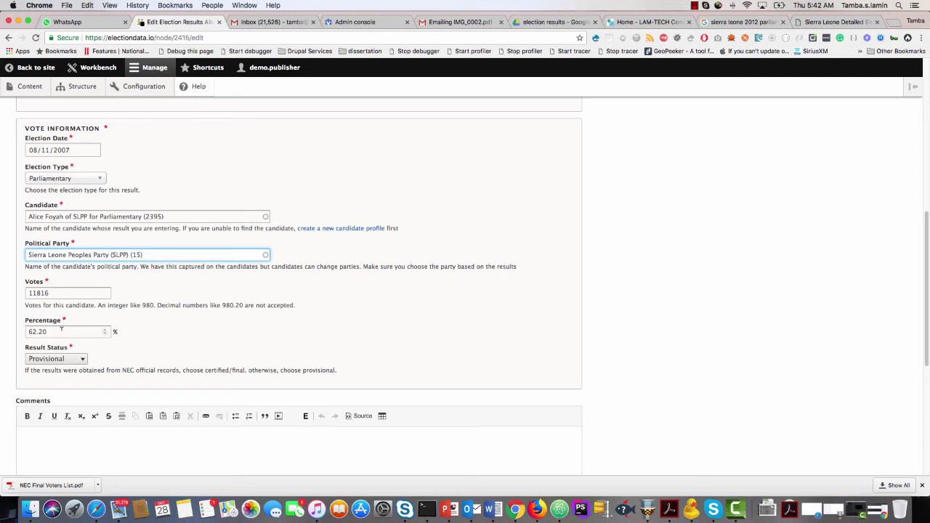
pyautogui.scroll(-1, 40, 356)
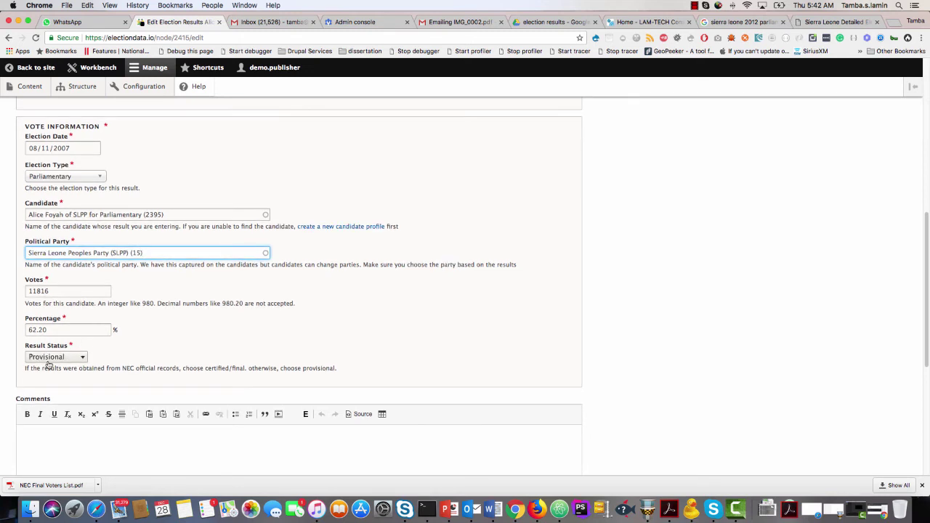
pyautogui.click(67, 360)
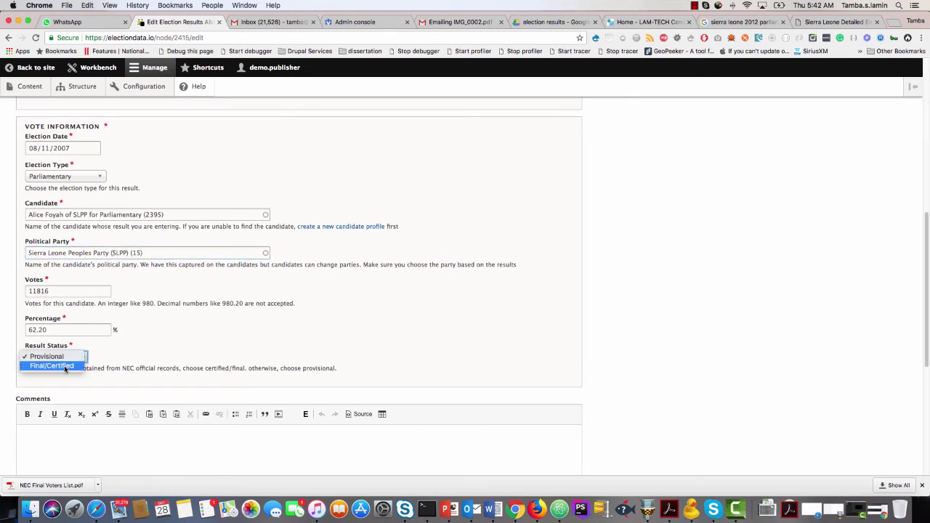
pyautogui.click(65, 368)
# Enter NEC as the data source and set the moderation state to Published
pyautogui.scroll(-5, 27, 384)
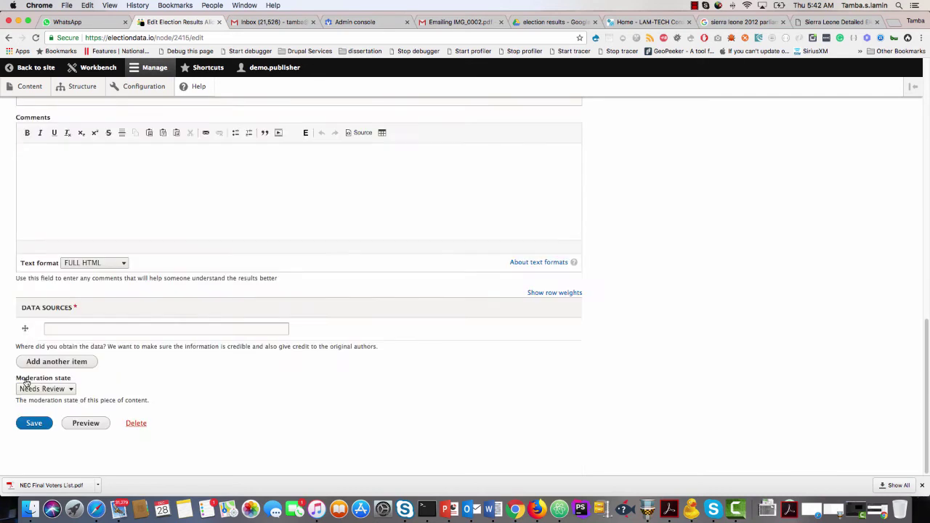
pyautogui.click(55, 330)
pyautogui.write('NEC')
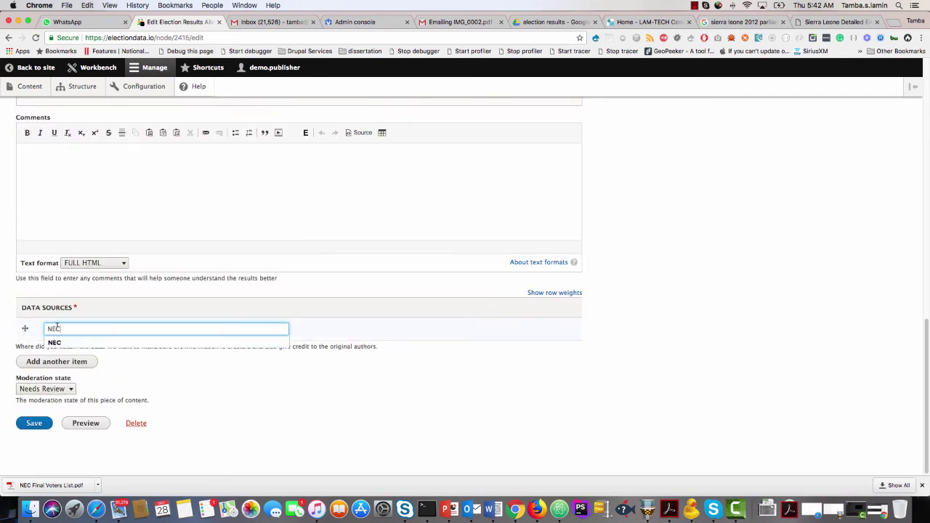
pyautogui.click(49, 393)
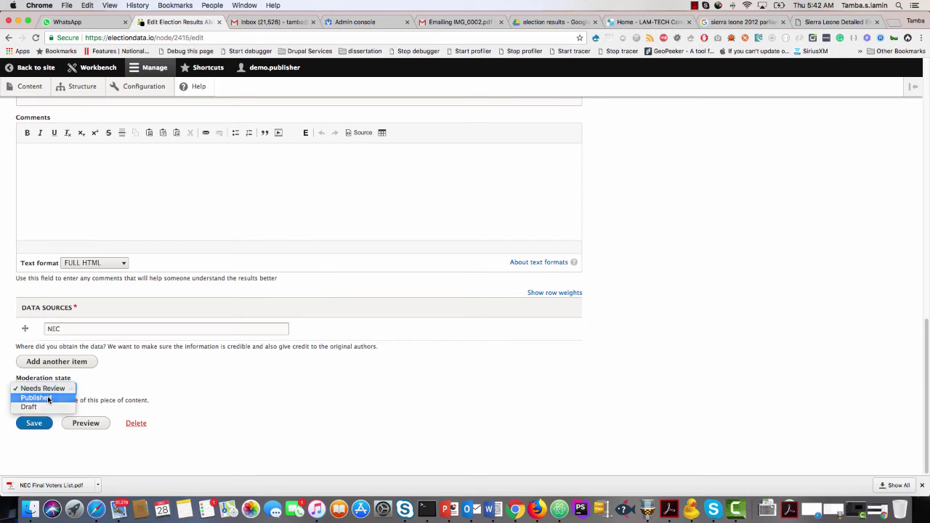
pyautogui.click(48, 399)
# Write the revision log message "I have checked and verified that this result is correct."
pyautogui.scroll(15, 609, 330)
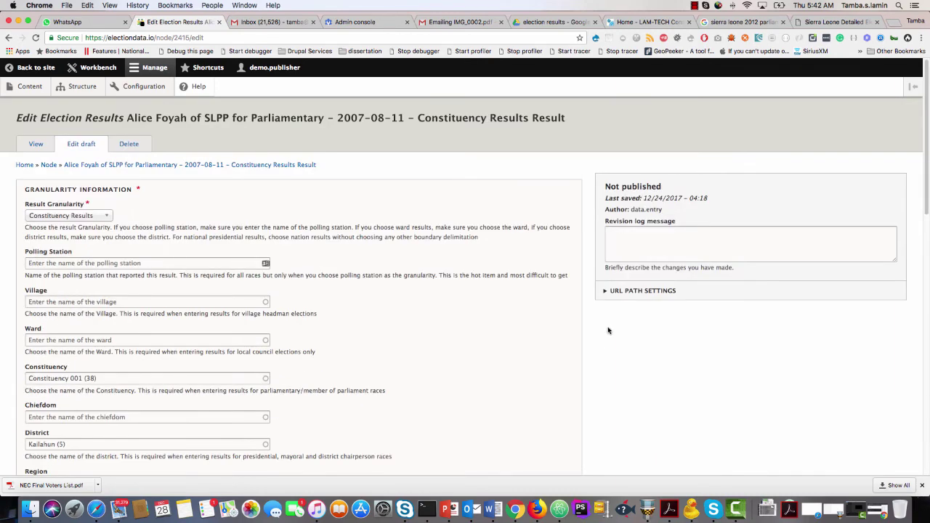
pyautogui.click(636, 242)
pyautogui.write('I')
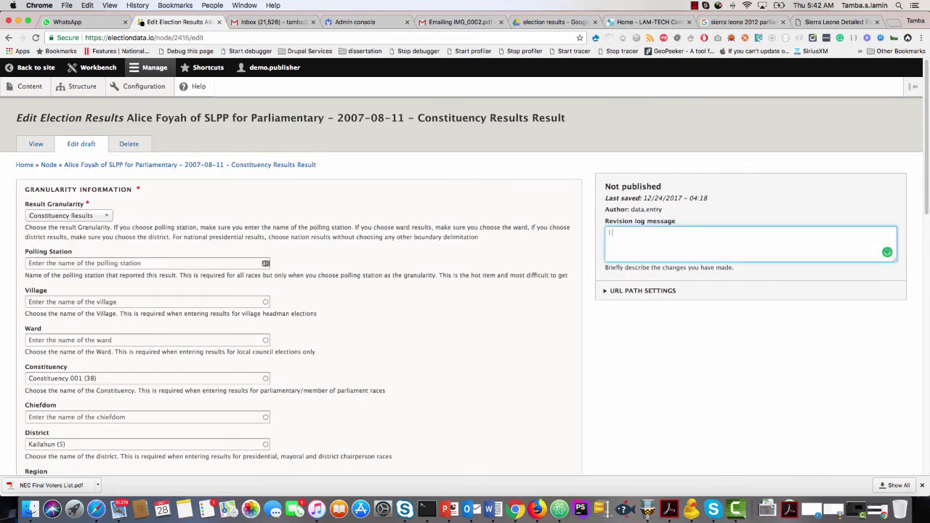
pyautogui.write(' have checked and verified that this result')
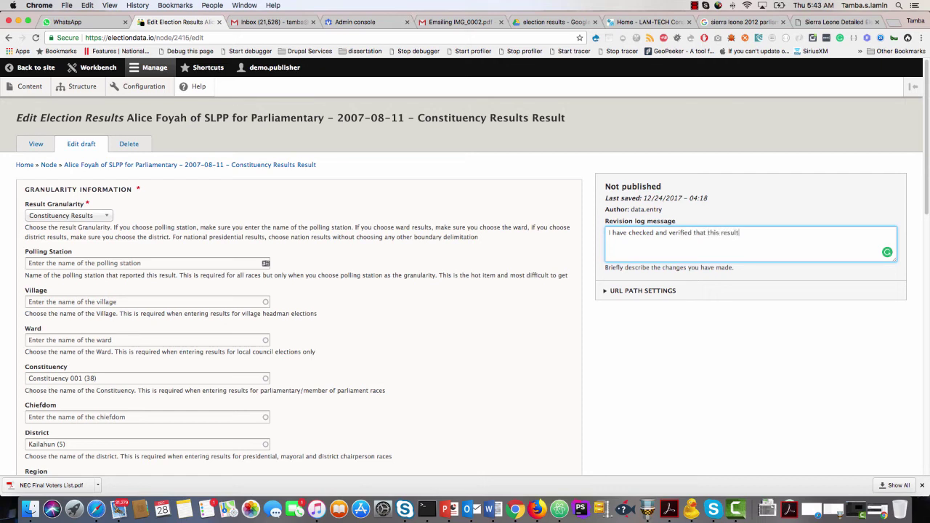
pyautogui.write(' is con')
pyautogui.press('BackSpace')
pyautogui.write('rrect.')
# Save the edited election result and look over its page
pyautogui.scroll(-15, 323, 385)
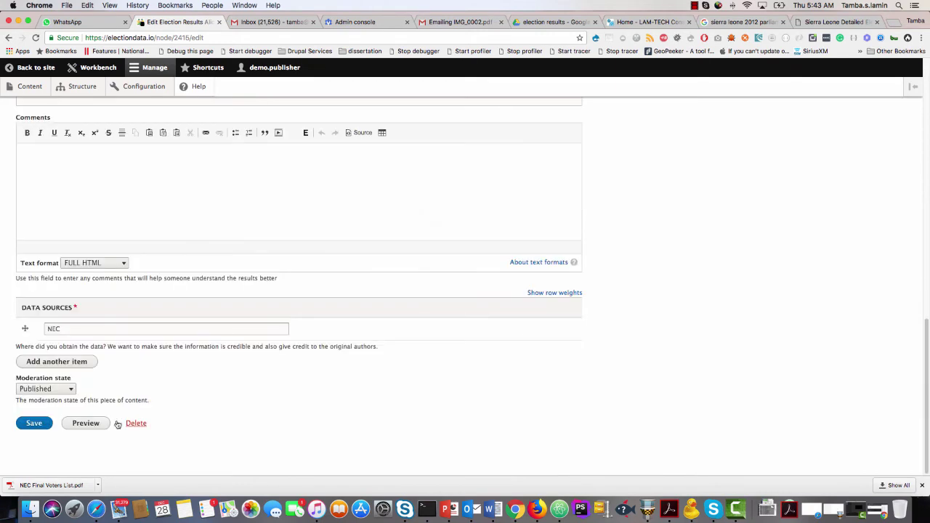
pyautogui.click(42, 425)
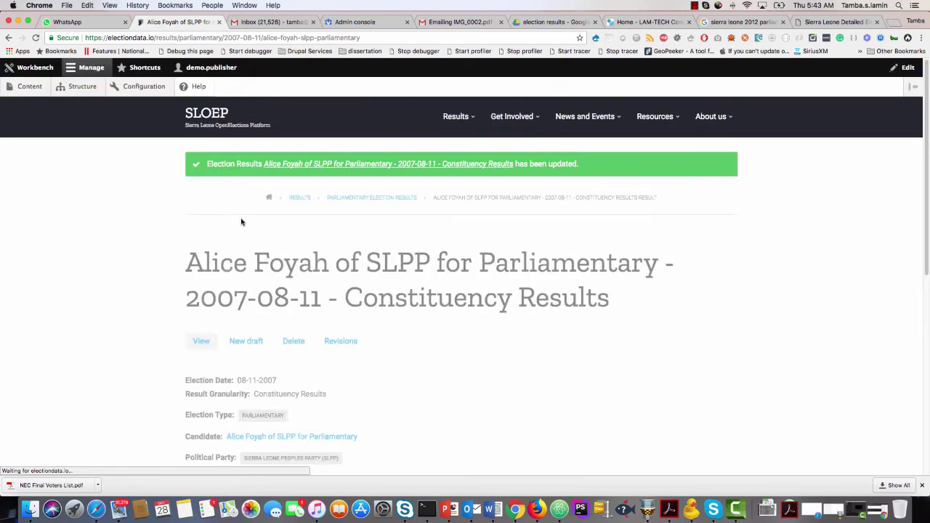
pyautogui.scroll(-5, 290, 291)
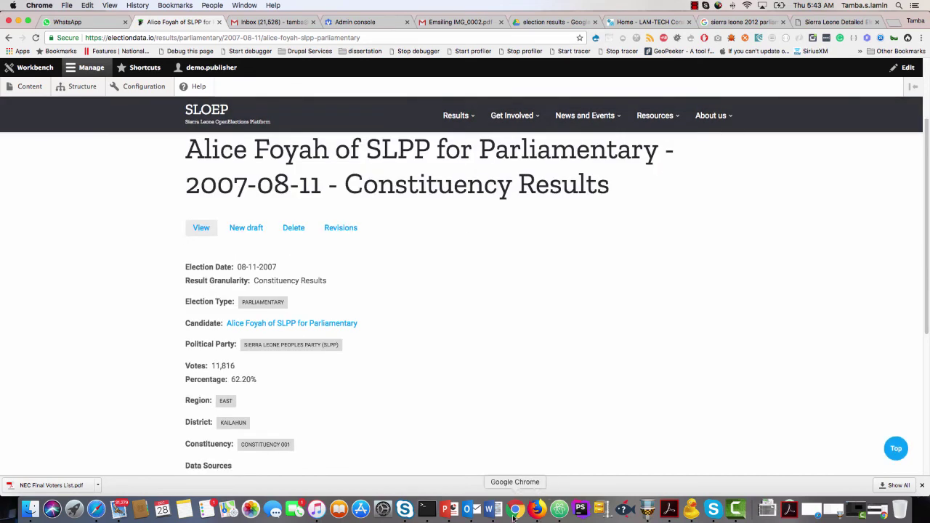
# Switch to the incognito window, reload the result's page and look through it as an anonymous visitor
pyautogui.rightClick(515, 509)
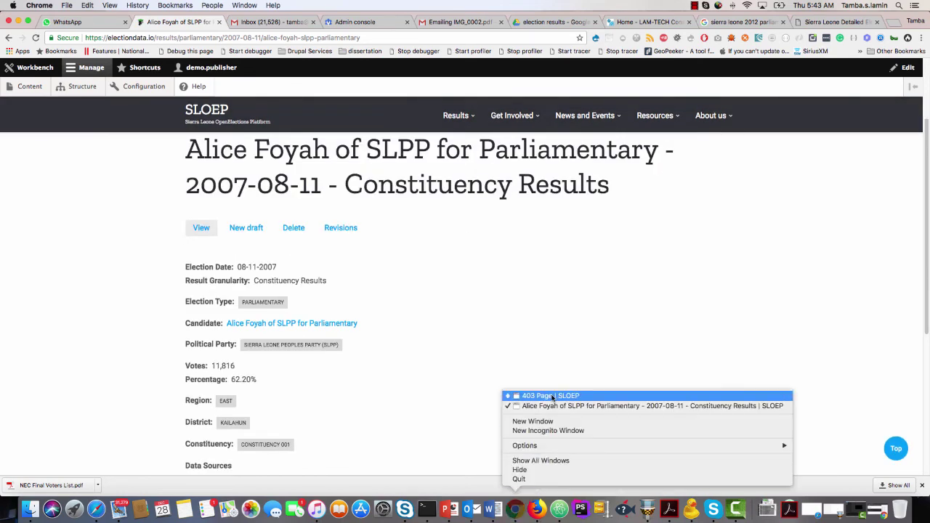
pyautogui.click(552, 396)
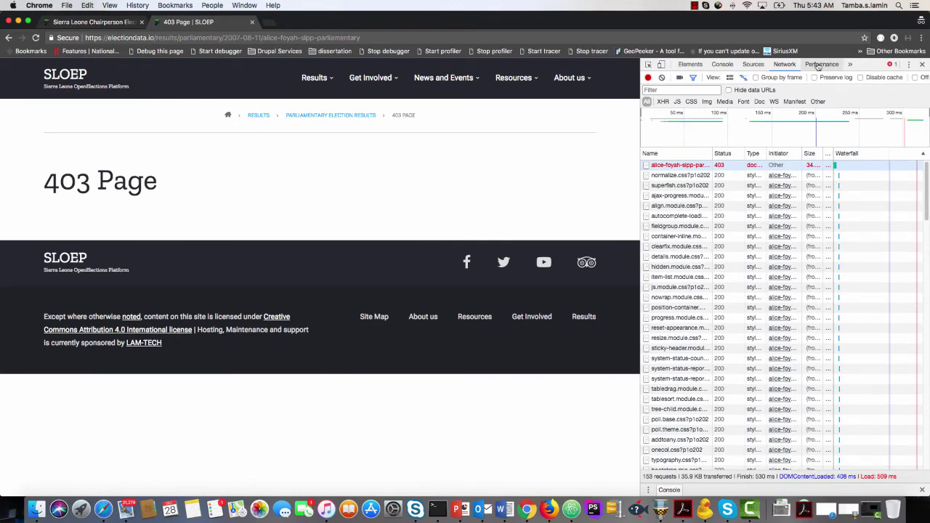
pyautogui.click(36, 37)
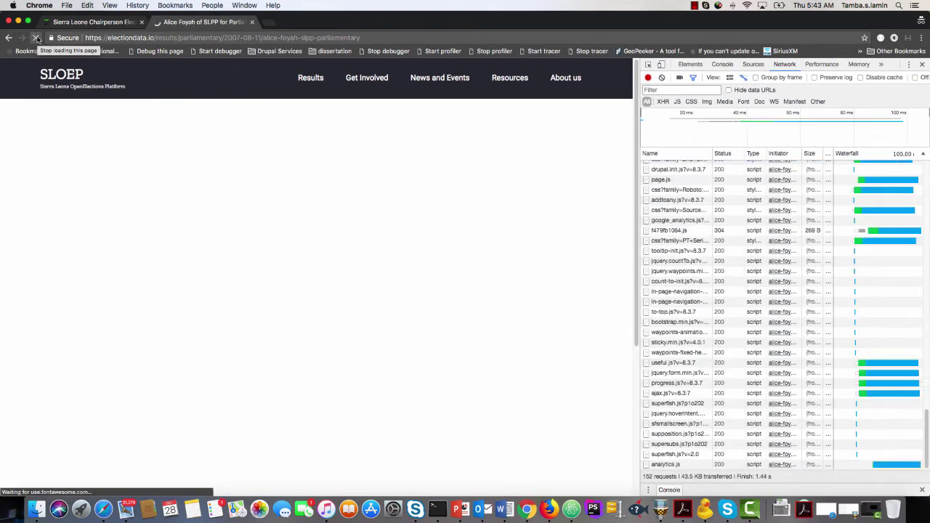
pyautogui.scroll(-2, 158, 260)
pyautogui.scroll(-2, 158, 261)
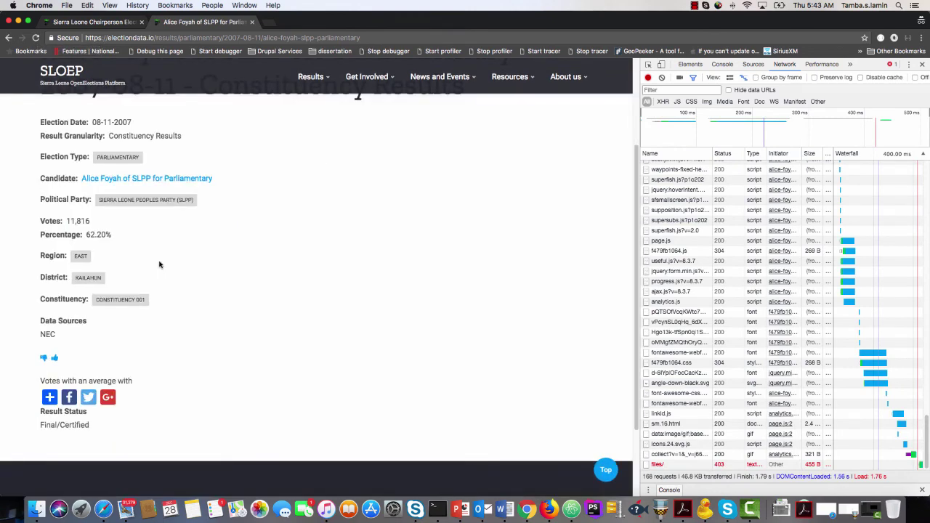
pyautogui.scroll(5, 174, 258)
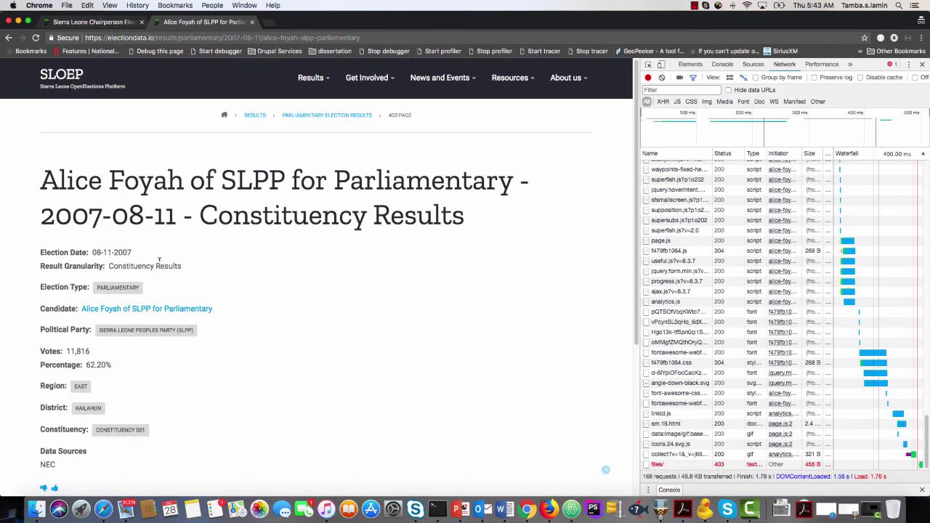
# Open the parliamentary election results list, filter it by date 2007-08-11, Constituency Results and Kailahun district, and look through the matching results
pyautogui.click(320, 117)
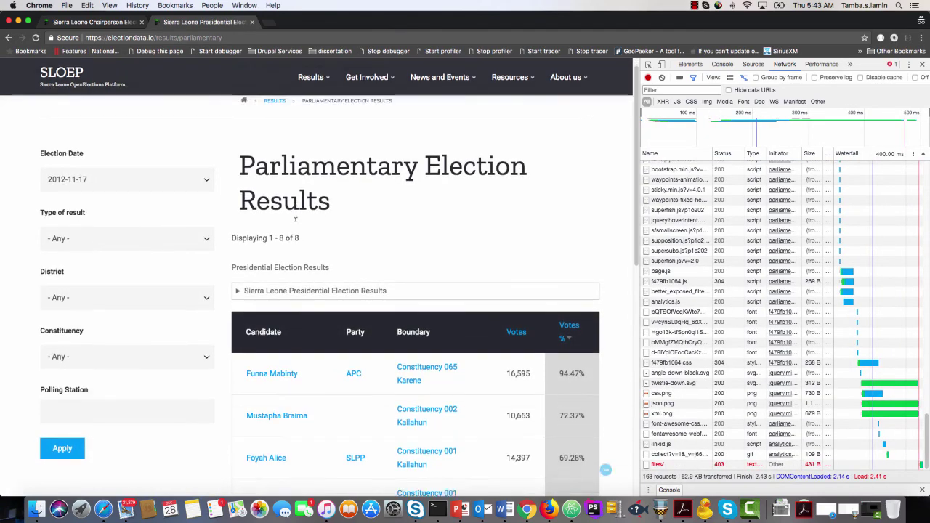
pyautogui.scroll(-1, 295, 219)
pyautogui.click(116, 148)
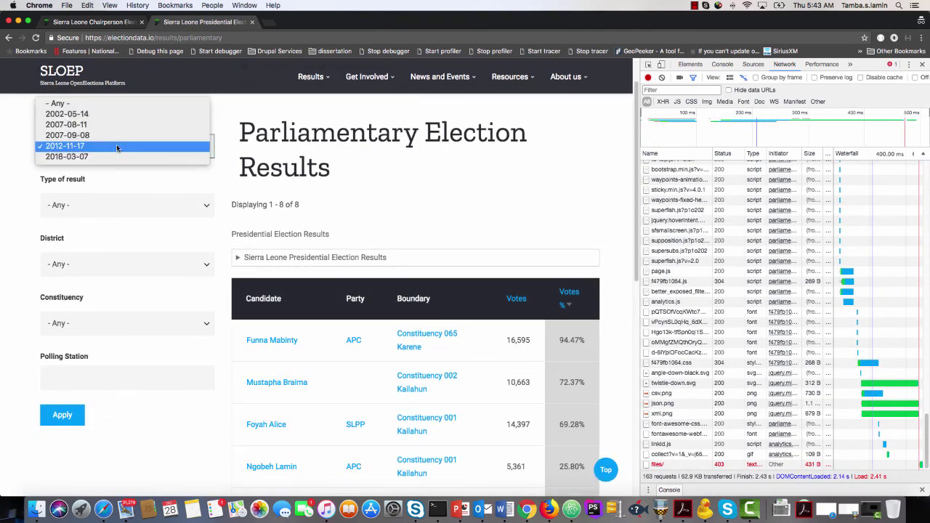
pyautogui.click(114, 125)
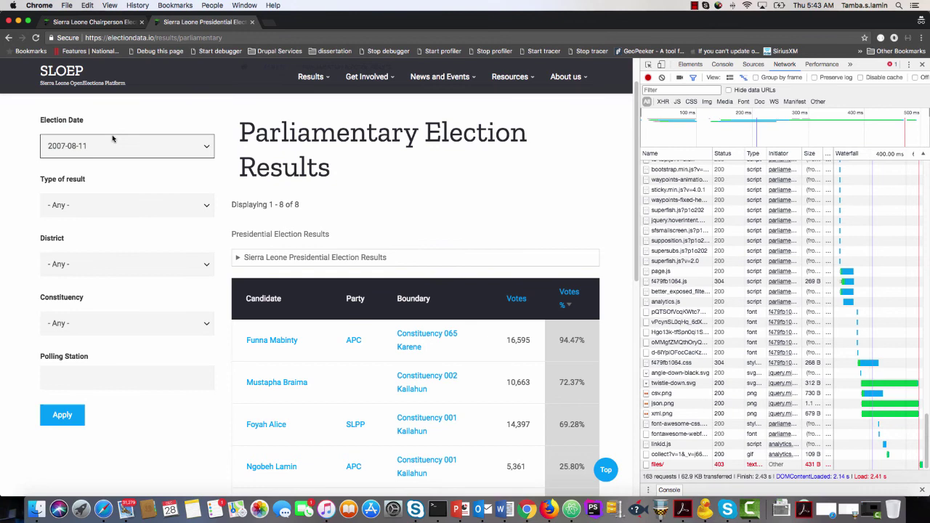
pyautogui.click(95, 207)
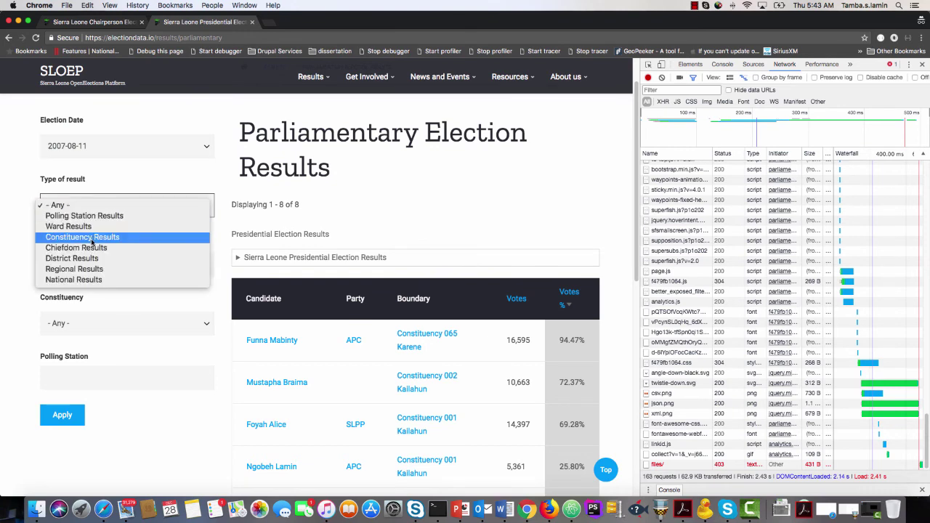
pyautogui.click(92, 240)
pyautogui.click(91, 264)
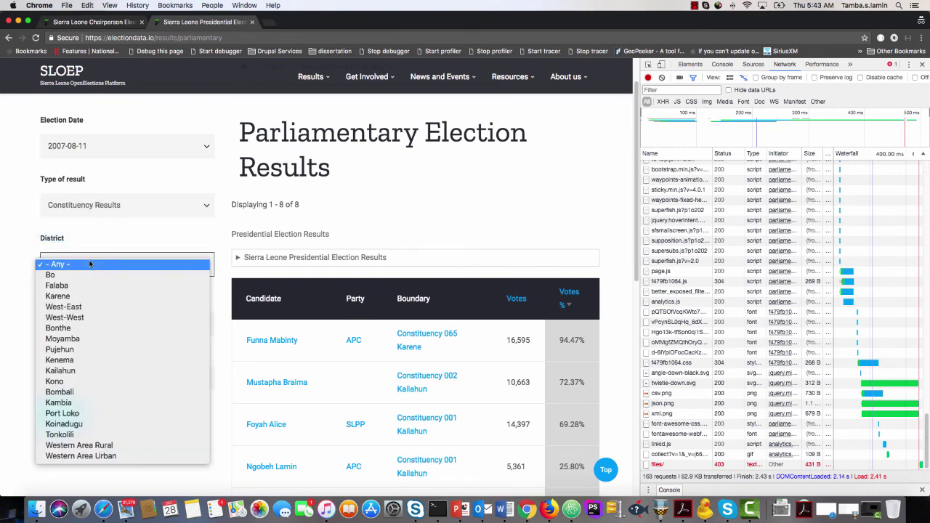
pyautogui.click(89, 371)
pyautogui.click(70, 416)
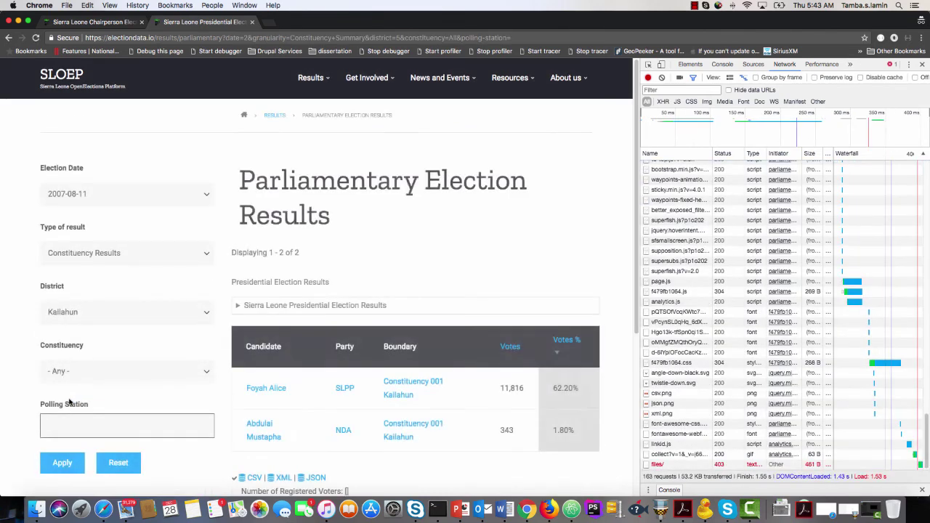
pyautogui.scroll(-2, 298, 328)
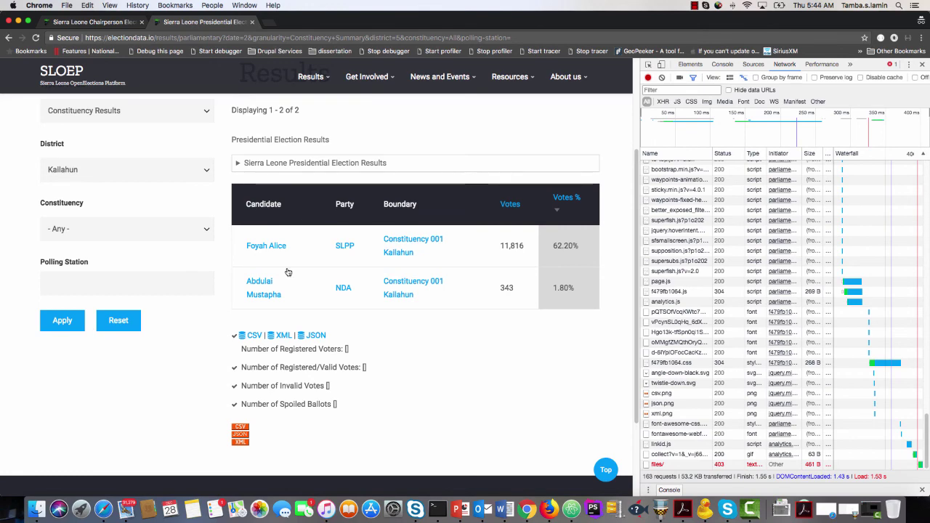
pyautogui.scroll(2, 247, 312)
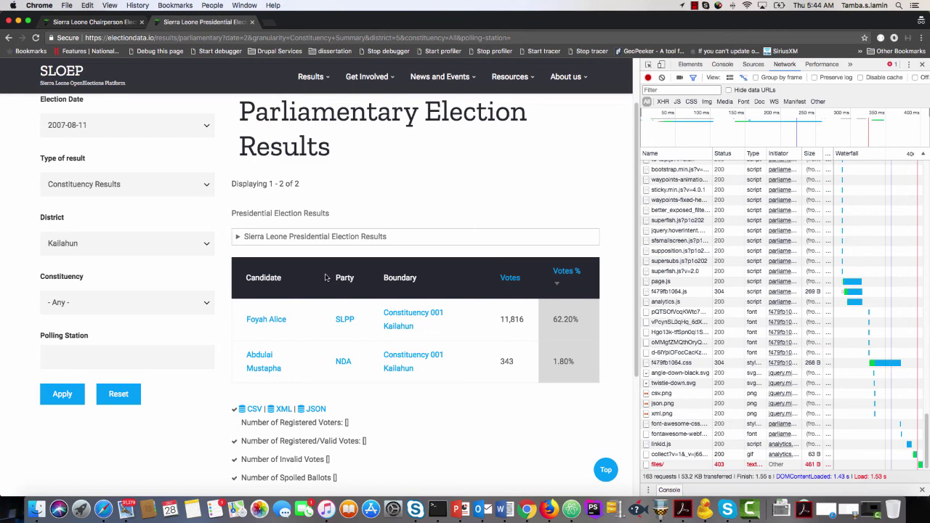
pyautogui.scroll(2, 325, 277)
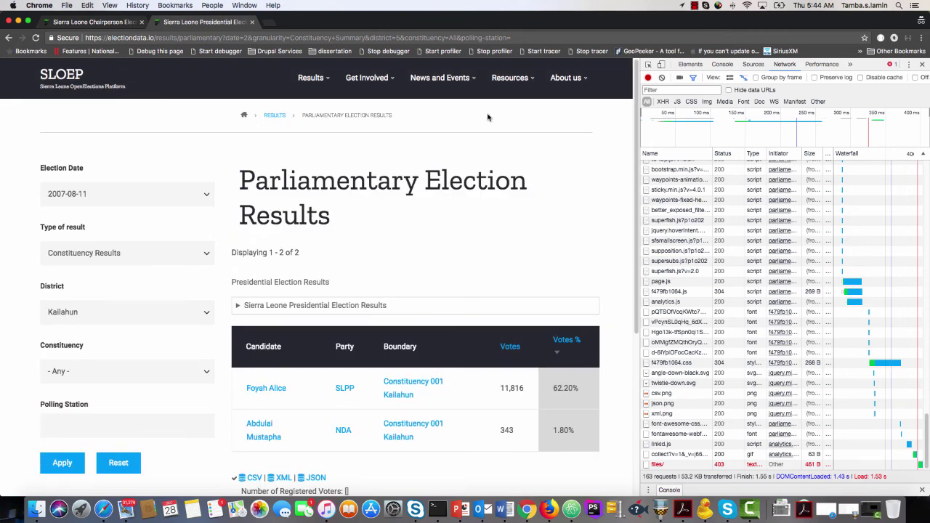
# Open the site's Statistics page on published versus unpublished data and close the browser's developer tools
pyautogui.moveTo(374, 84)
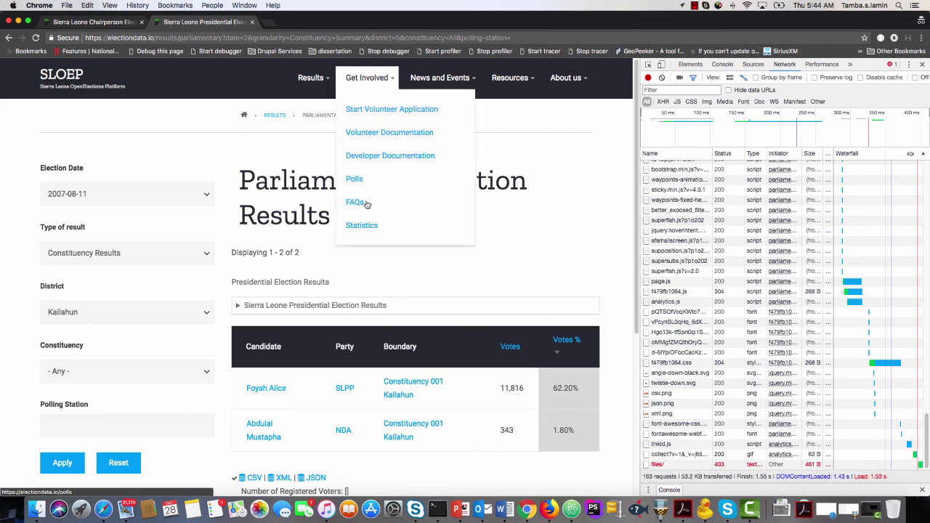
pyautogui.click(361, 227)
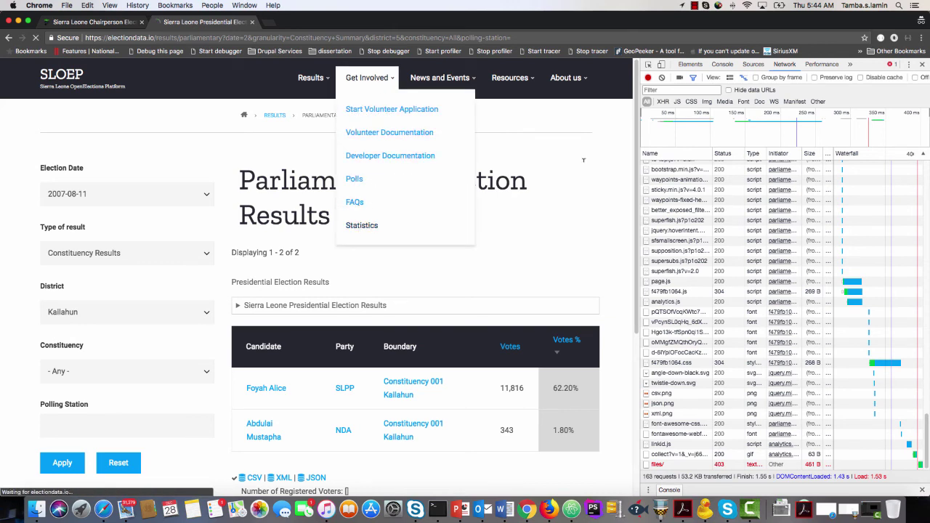
pyautogui.click(922, 64)
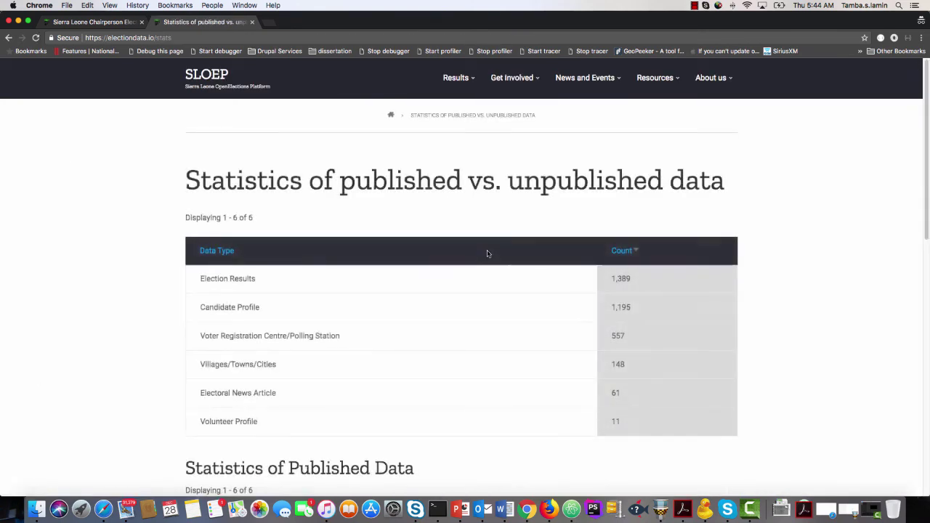